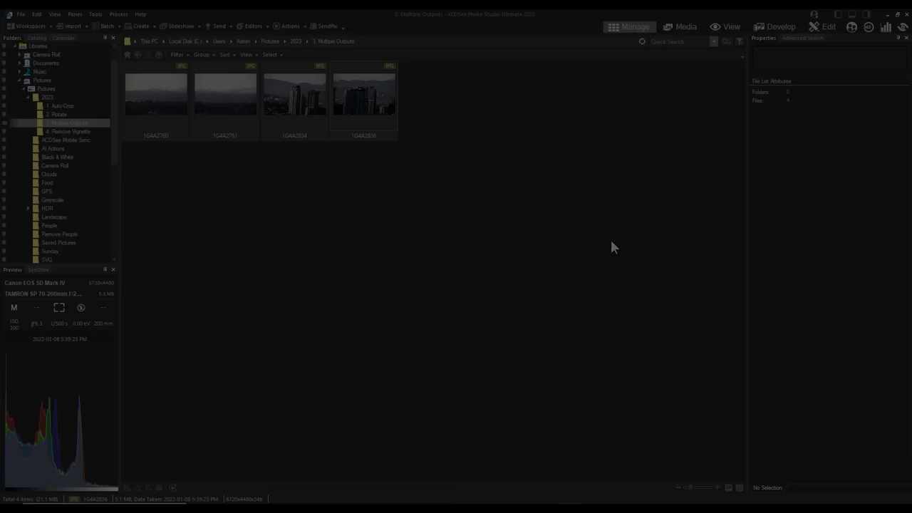
Merge skyline photos 1G4A2834 and 1G4A2836 with Photomerge into an auto-cropped panorama
{"action": "left_click_drag", "start_coordinate": [611, 247], "coordinate": [309, 122]}
{"action": "left_click", "coordinate": [118, 14]}
{"action": "left_click", "coordinate": [143, 73]}
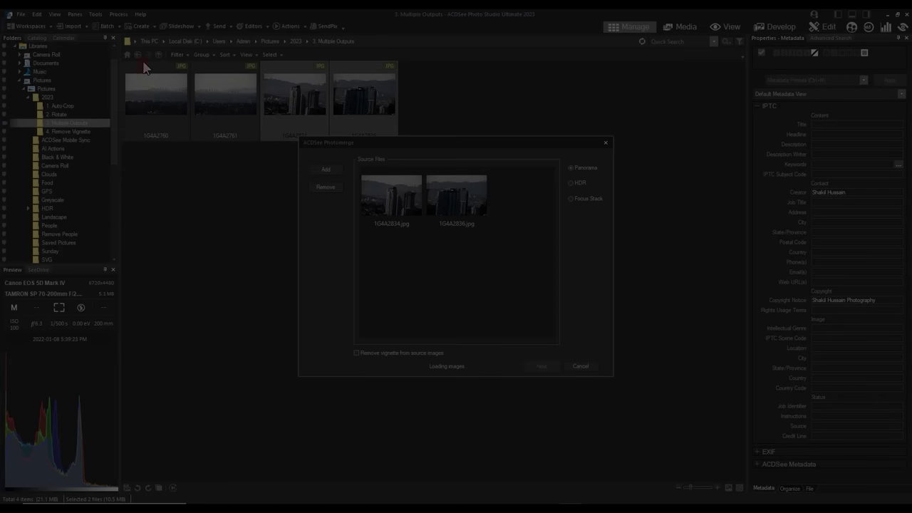
{"action": "left_click", "coordinate": [543, 366]}
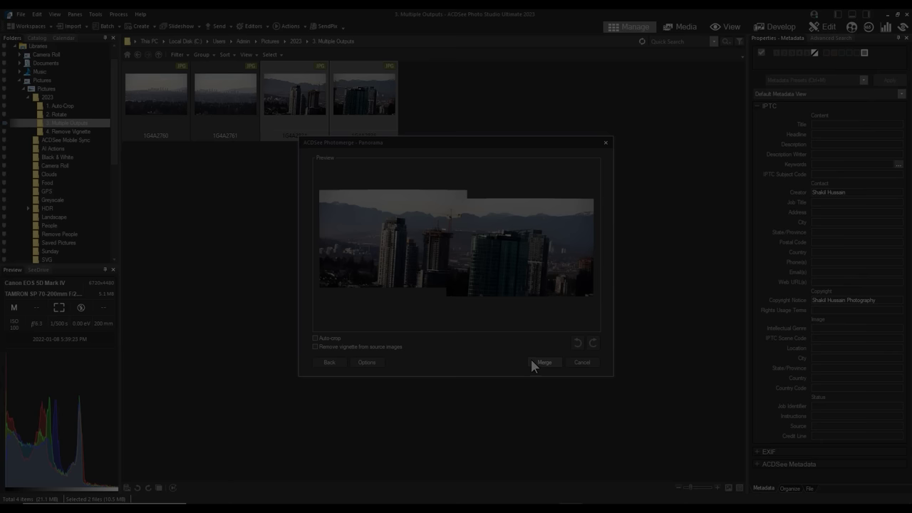
{"action": "left_click", "coordinate": [334, 337]}
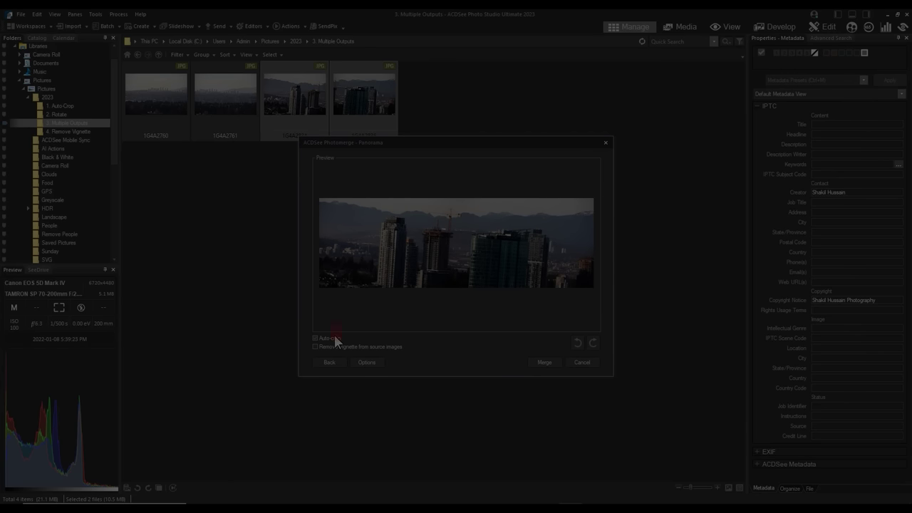
{"action": "left_click", "coordinate": [542, 361]}
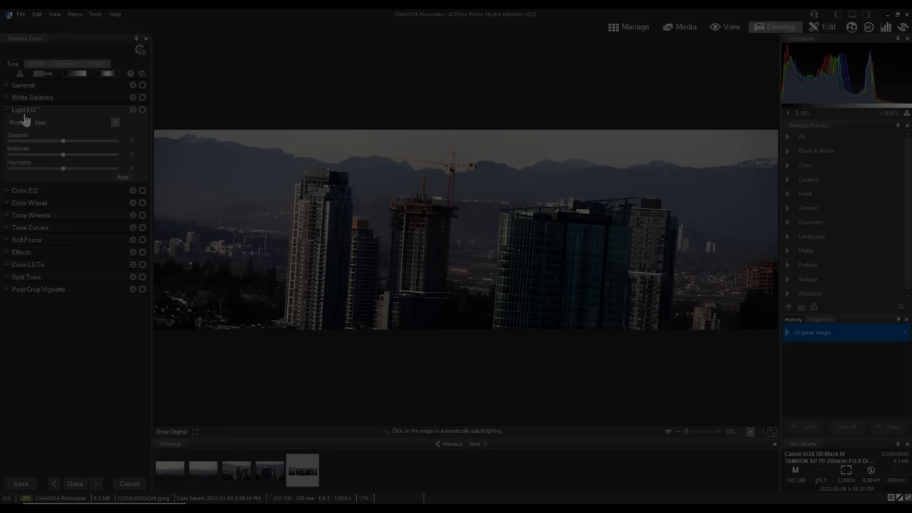
Raise midtones, lower highlights to about -26, and warm White Balance Temperature to 38
{"action": "left_click_drag", "start_coordinate": [63, 153], "coordinate": [48, 164]}
{"action": "left_click_drag", "start_coordinate": [63, 141], "coordinate": [68, 139]}
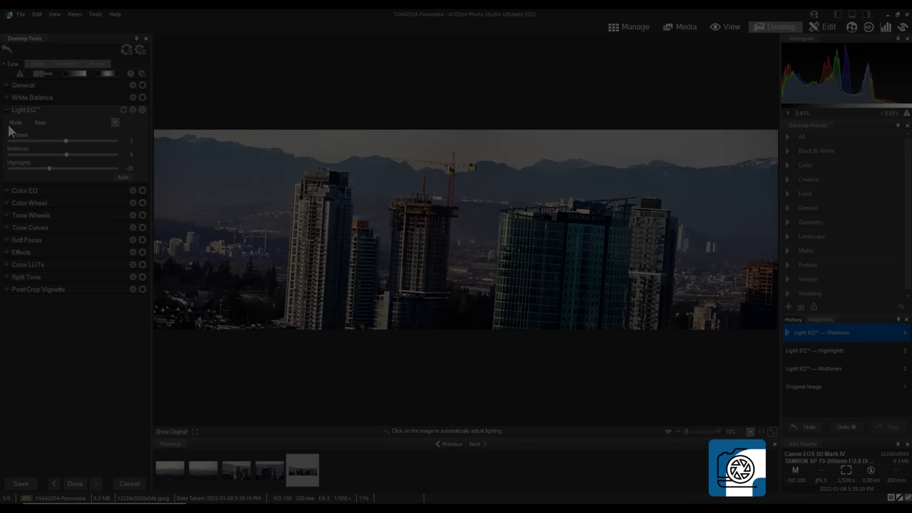
{"action": "left_click", "coordinate": [10, 97]}
{"action": "mouse_move", "coordinate": [74, 129]}
{"action": "left_mouse_down"}
{"action": "mouse_move", "coordinate": [67, 125]}
{"action": "mouse_move", "coordinate": [94, 127]}
{"action": "mouse_move", "coordinate": [60, 126]}
{"action": "mouse_move", "coordinate": [74, 139]}
{"action": "mouse_move", "coordinate": [57, 127]}
{"action": "mouse_move", "coordinate": [64, 135]}
{"action": "left_mouse_up"}
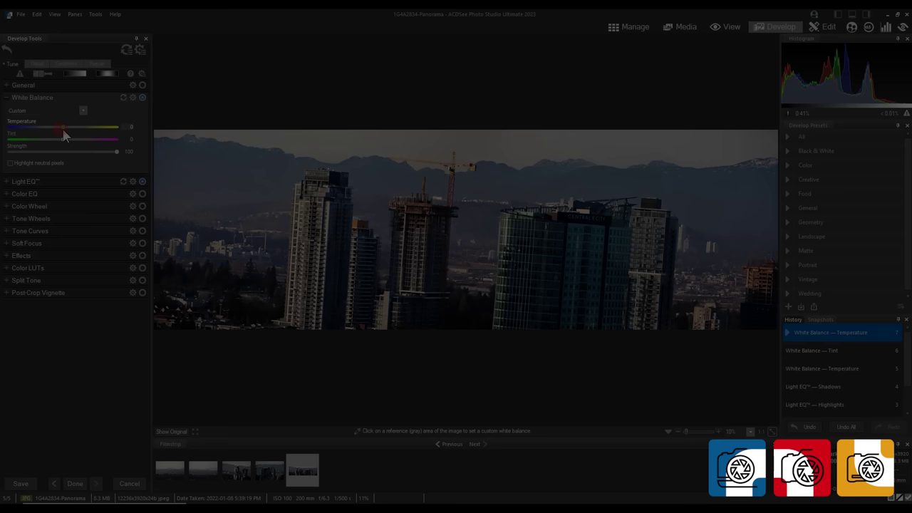
{"action": "left_click", "coordinate": [7, 99]}
Reshape the panorama's RGB tone curve, adding a low point
{"action": "left_click", "coordinate": [13, 87]}
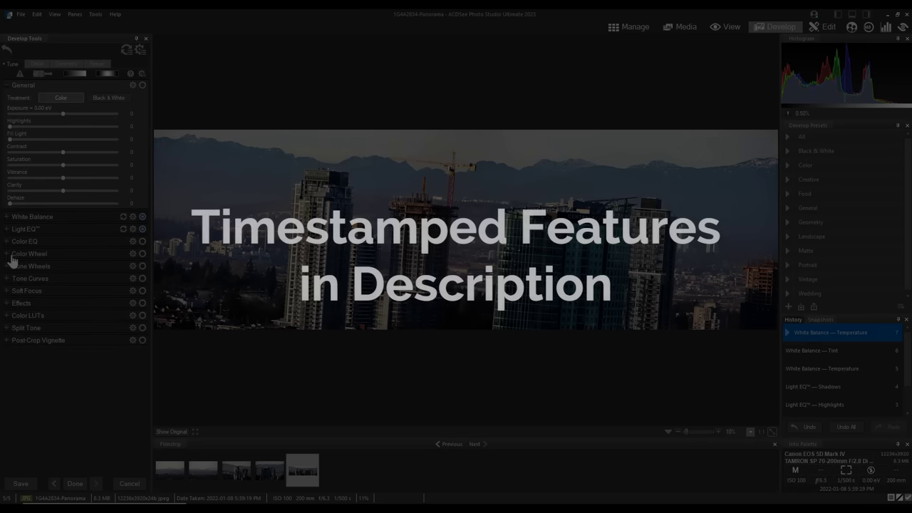
{"action": "left_click", "coordinate": [10, 277]}
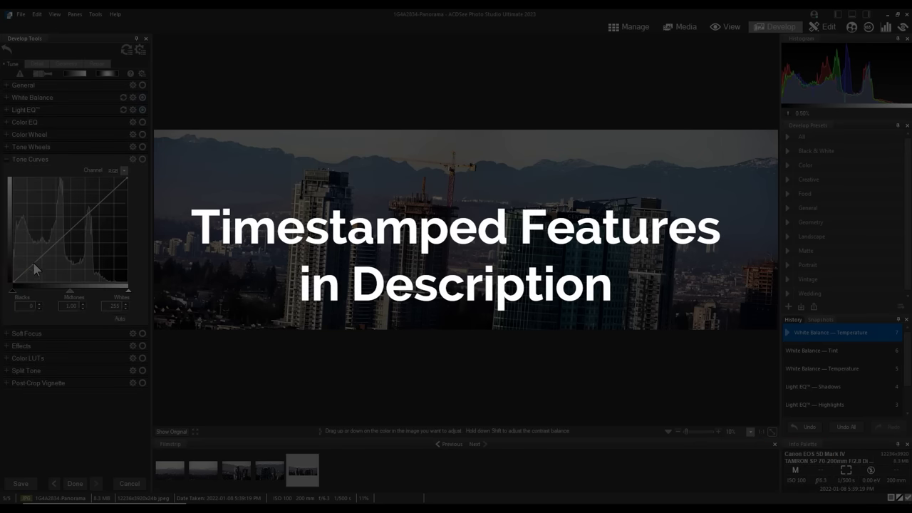
{"action": "left_click_drag", "start_coordinate": [35, 266], "coordinate": [86, 219]}
{"action": "left_click_drag", "start_coordinate": [43, 255], "coordinate": [42, 265]}
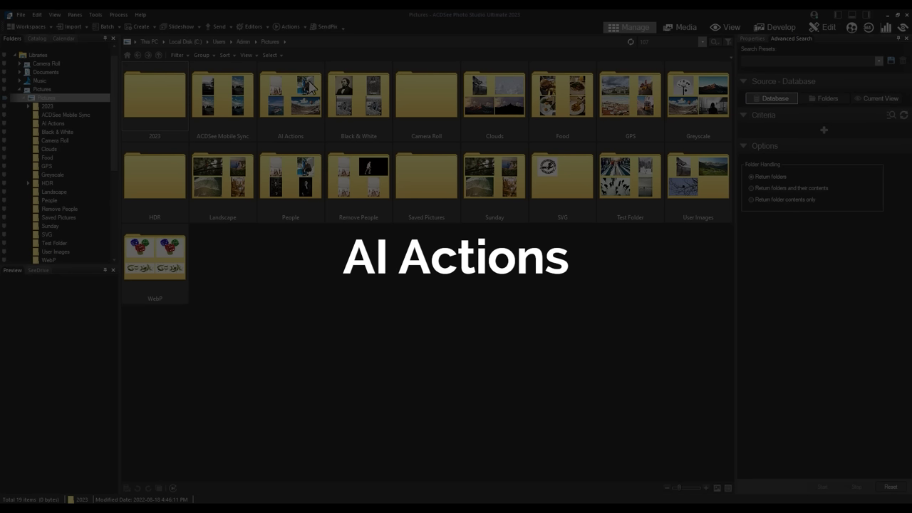
Open Landscape 148 from the AI Actions folder in Edit and run Remove Background
{"action": "double_click", "coordinate": [302, 97]}
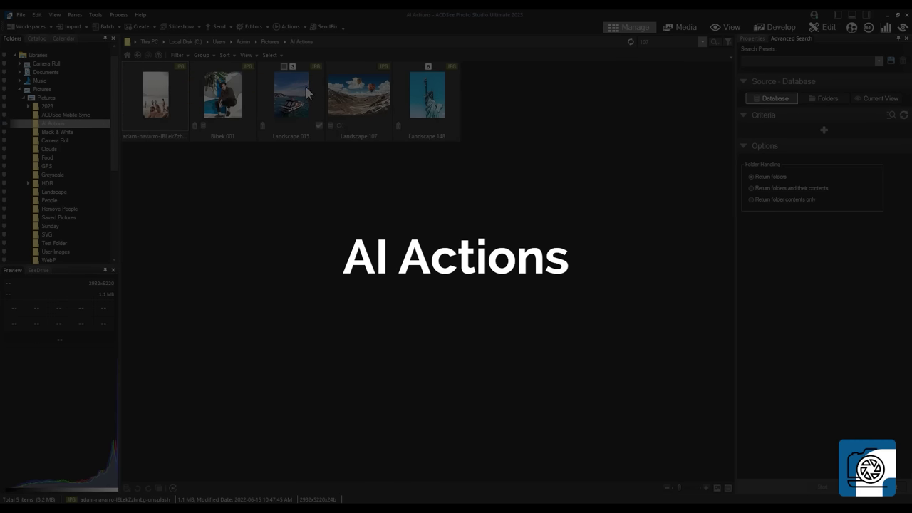
{"action": "left_click", "coordinate": [452, 84]}
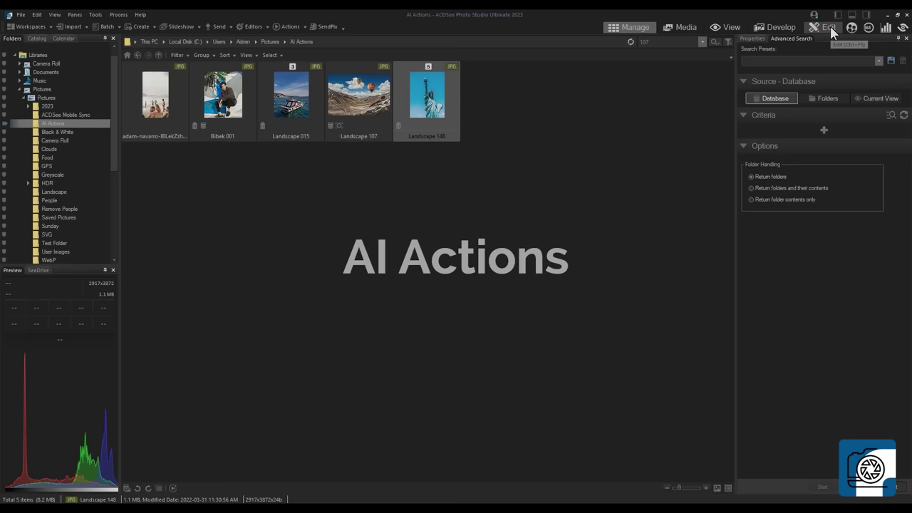
{"action": "left_click", "coordinate": [830, 30]}
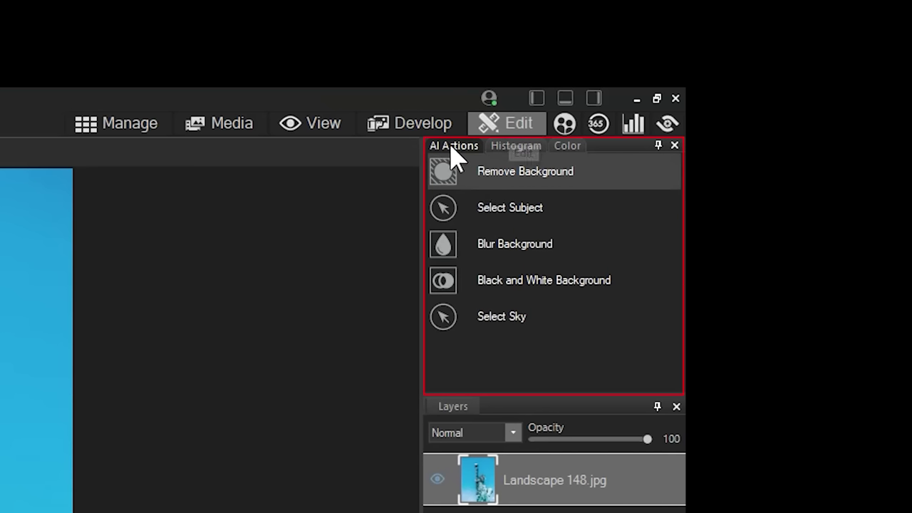
{"action": "left_click", "coordinate": [525, 172]}
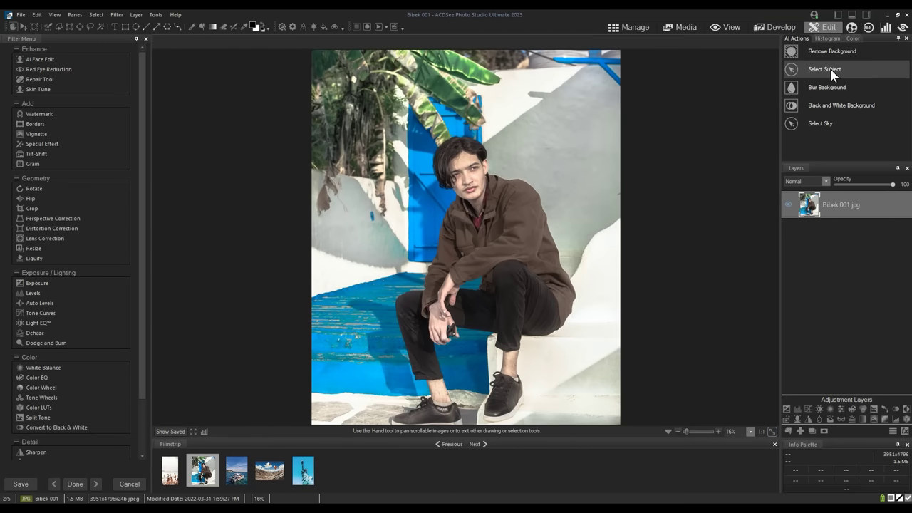
Run Select Subject and Blur Background on Bibek 001, then mask Landscape 107's sky
{"action": "left_click", "coordinate": [830, 69]}
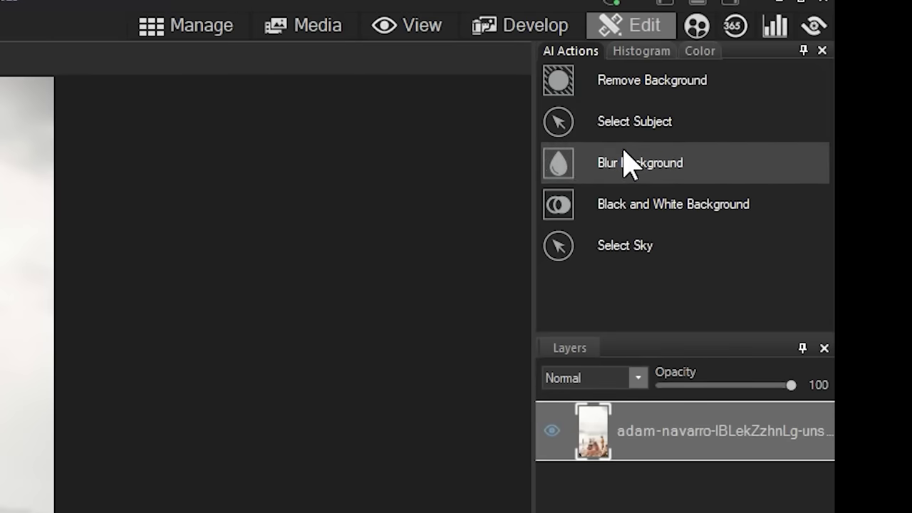
{"action": "left_click", "coordinate": [640, 153]}
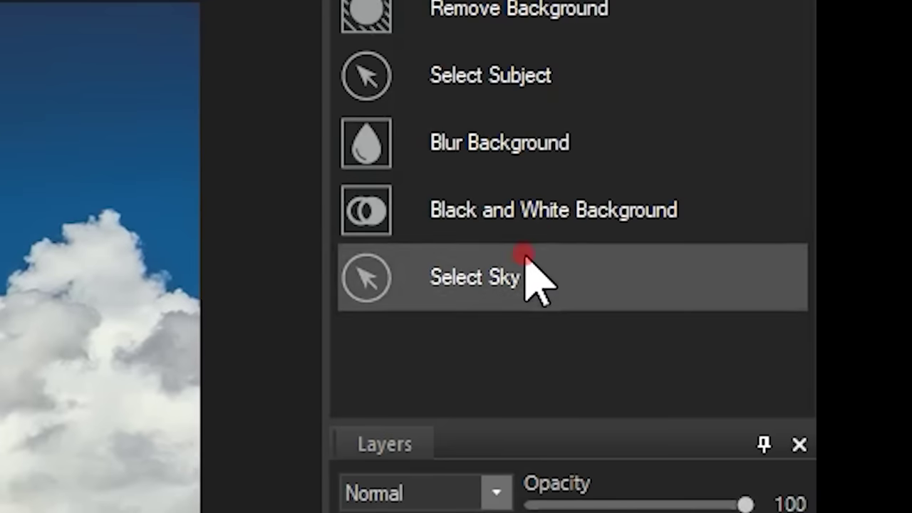
{"action": "left_click", "coordinate": [834, 122]}
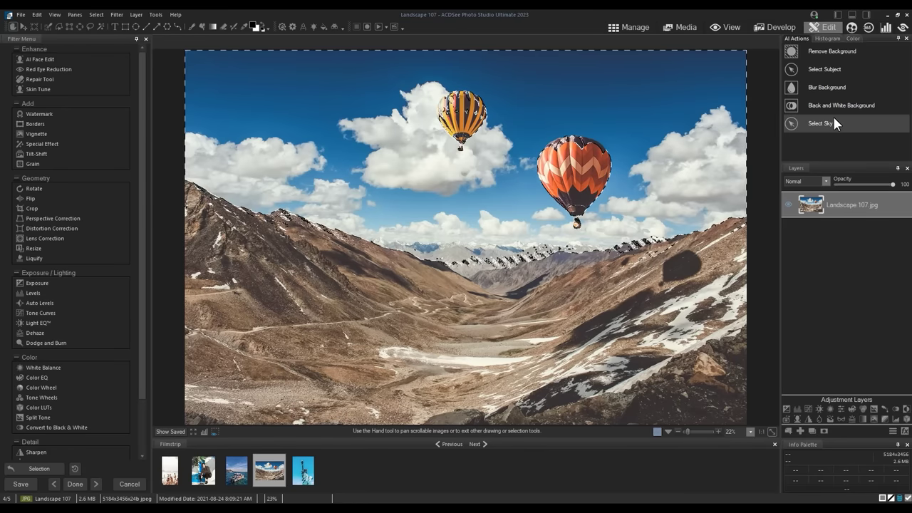
{"action": "left_click", "coordinate": [826, 428]}
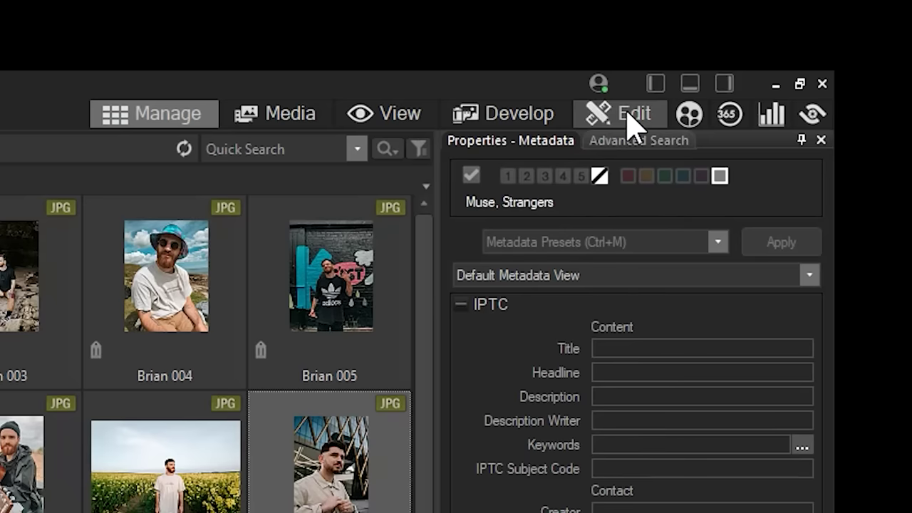
Open Cameron 001 in Edit mode and launch AI Face Edit from Enhance
{"action": "left_click", "coordinate": [825, 26]}
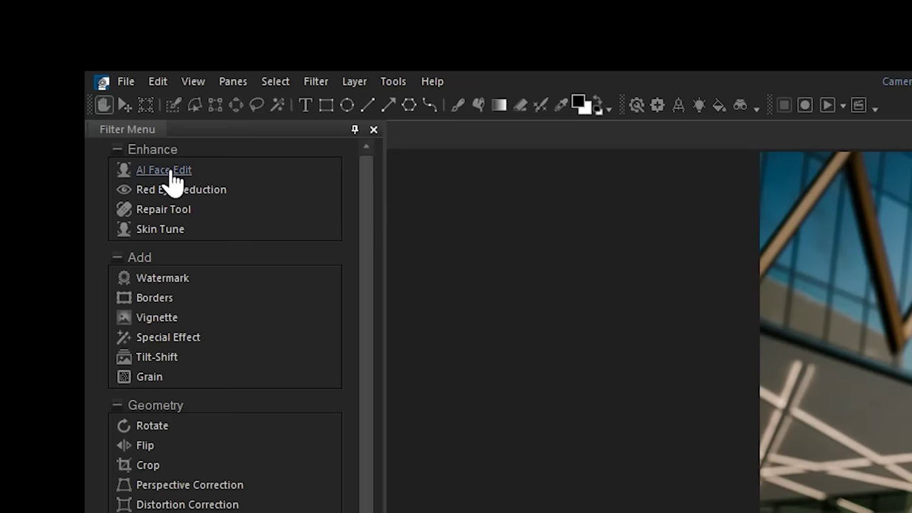
{"action": "left_click", "coordinate": [40, 58]}
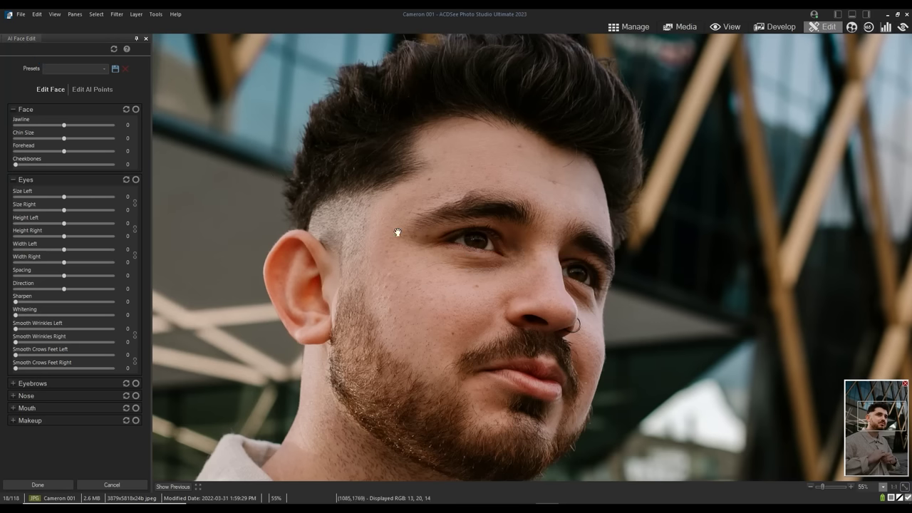
Pan the close-up portrait and collapse the Face and Eyes adjustment groups
{"action": "left_click_drag", "start_coordinate": [442, 262], "coordinate": [450, 220]}
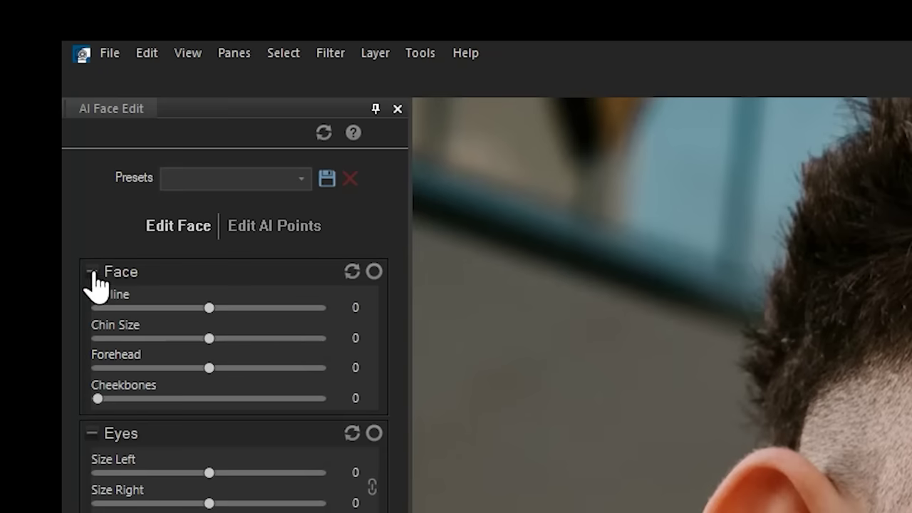
{"action": "left_click", "coordinate": [13, 109]}
{"action": "left_click", "coordinate": [91, 303]}
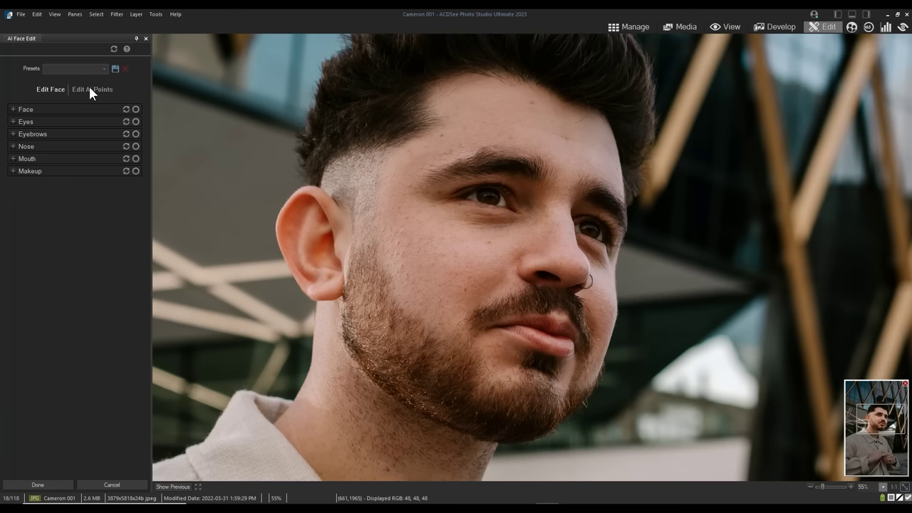
Drag the misplaced jaw and chin AI points down onto the man's real jawline
{"action": "left_click", "coordinate": [89, 88]}
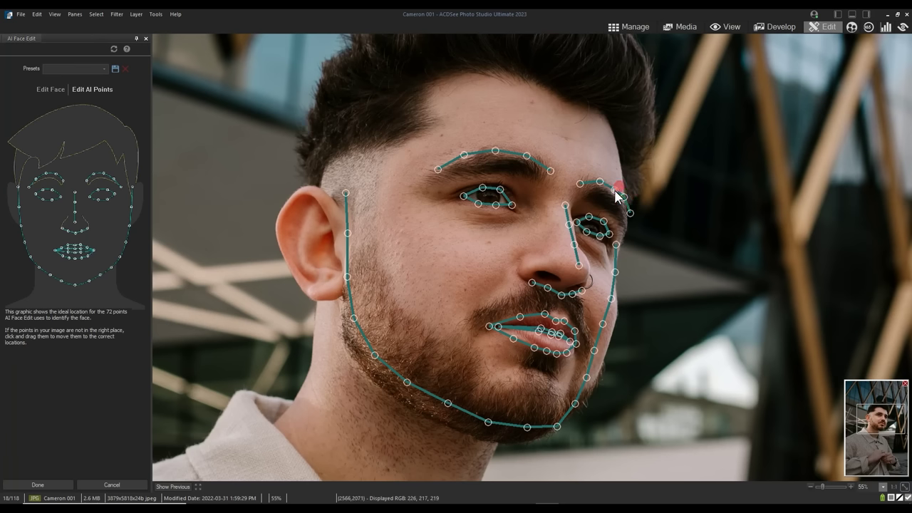
{"action": "left_click_drag", "start_coordinate": [617, 303], "coordinate": [609, 352]}
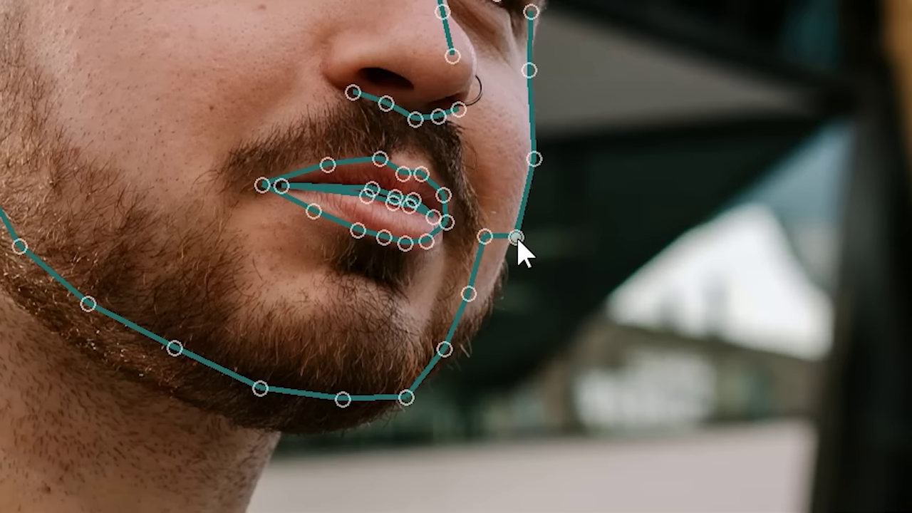
{"action": "left_click_drag", "start_coordinate": [483, 235], "coordinate": [475, 332]}
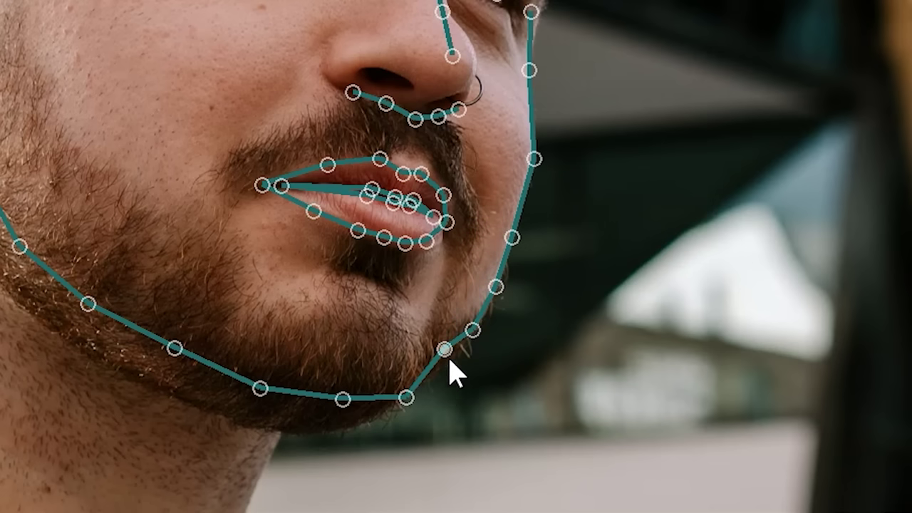
{"action": "left_click_drag", "start_coordinate": [448, 361], "coordinate": [450, 377]}
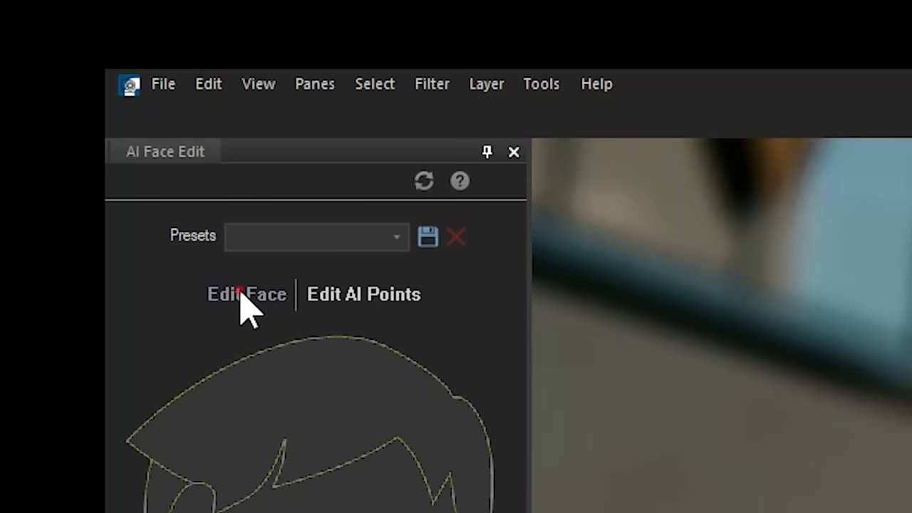
{"action": "left_click", "coordinate": [241, 291]}
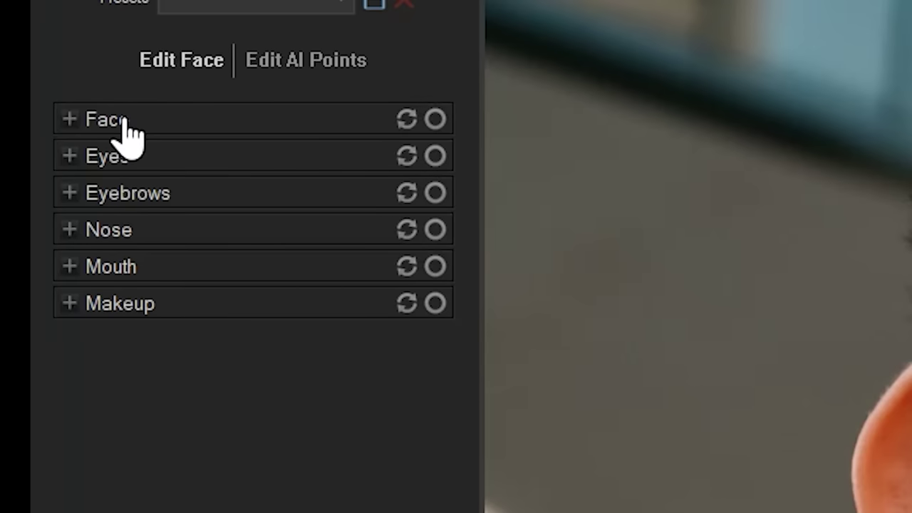
Try Chin Size at 12 and -100, reset it to 0, and expand Eyes
{"action": "left_click", "coordinate": [33, 111]}
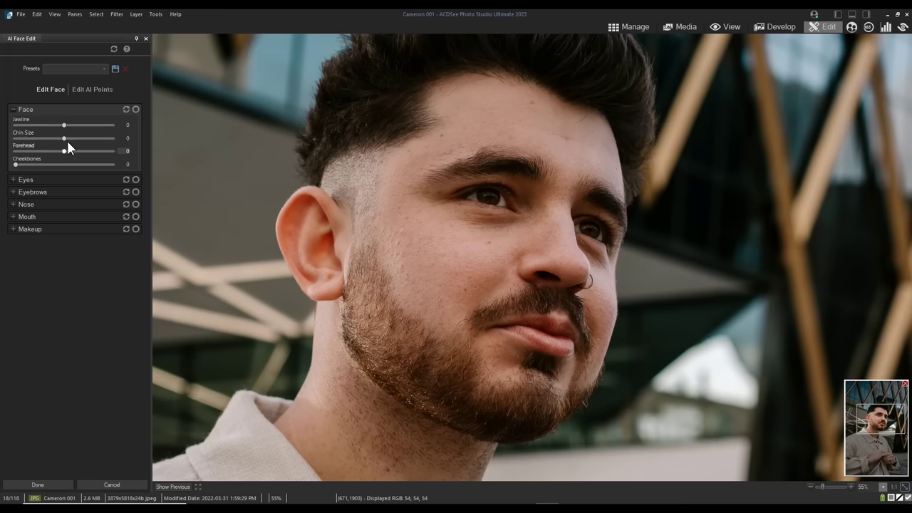
{"action": "mouse_move", "coordinate": [222, 206]}
{"action": "left_mouse_down"}
{"action": "mouse_move", "coordinate": [310, 208]}
{"action": "mouse_move", "coordinate": [226, 218]}
{"action": "left_mouse_up"}
{"action": "left_click_drag", "start_coordinate": [69, 138], "coordinate": [31, 143]}
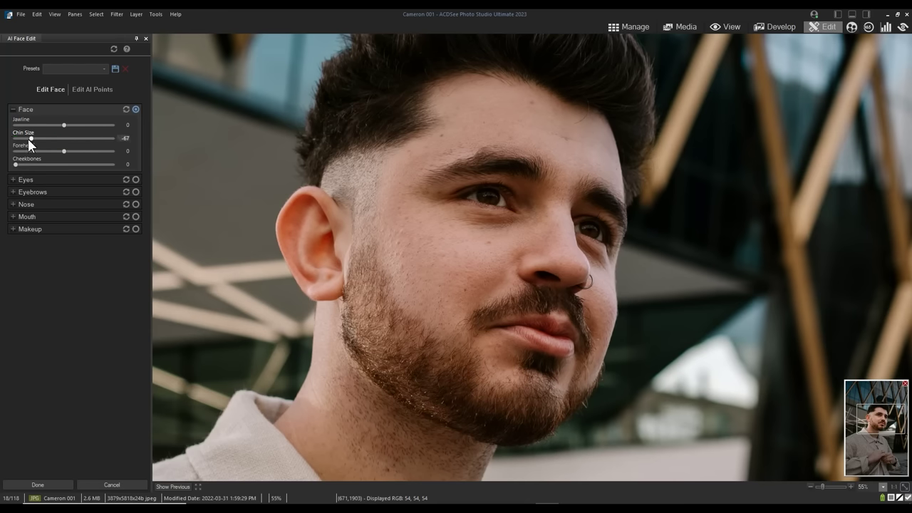
{"action": "double_click", "coordinate": [32, 138]}
{"action": "left_click", "coordinate": [30, 181]}
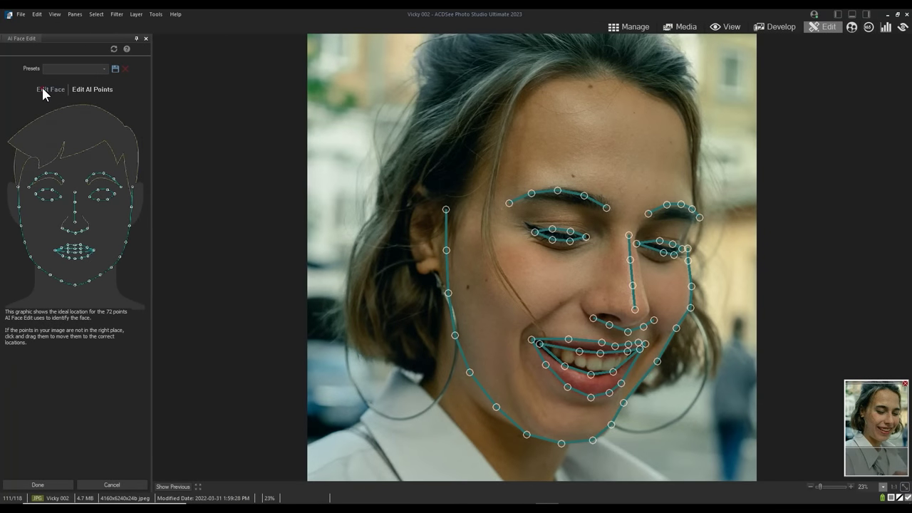
Set Whiten Teeth to 38 on Vicky 002 and compare with the original
{"action": "left_click", "coordinate": [42, 94]}
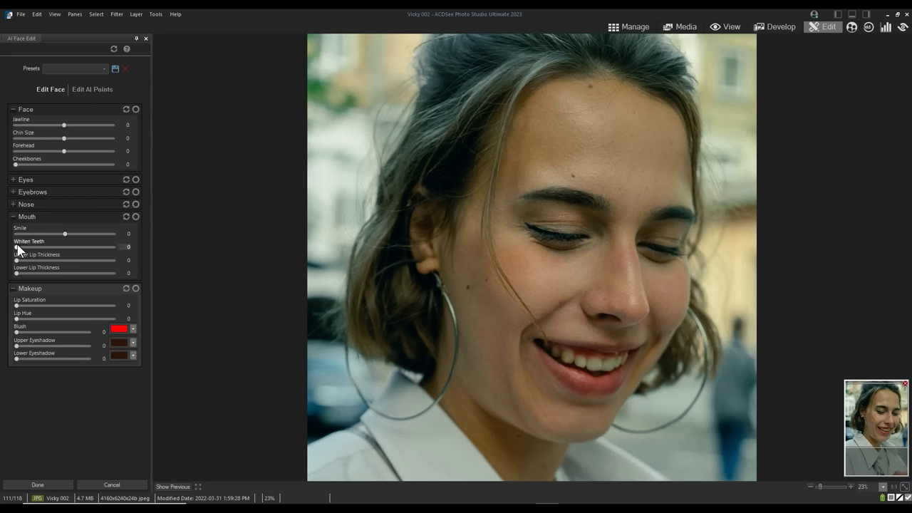
{"action": "left_click_drag", "start_coordinate": [20, 248], "coordinate": [52, 242]}
{"action": "left_click", "coordinate": [182, 487]}
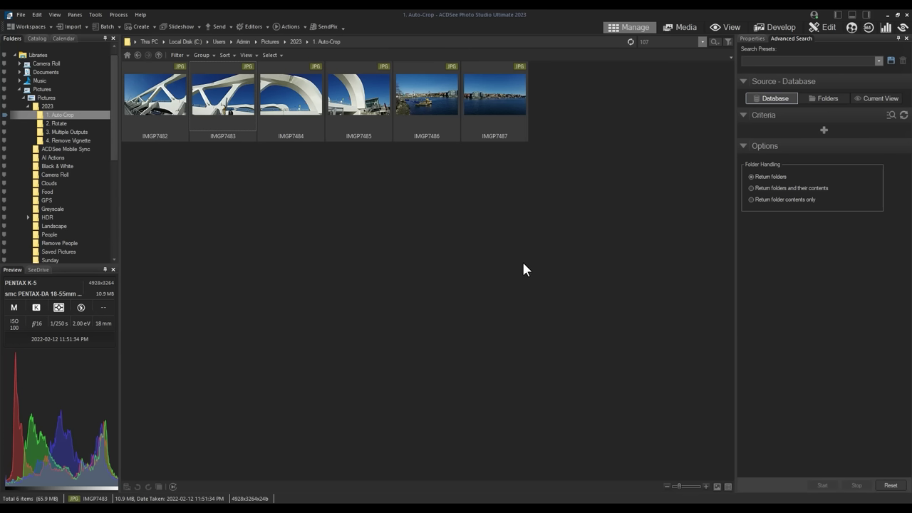
Marquee-select the first four bridge photos in 1. Auto-Crop and open the Process menu
{"action": "left_click_drag", "start_coordinate": [354, 200], "coordinate": [140, 91]}
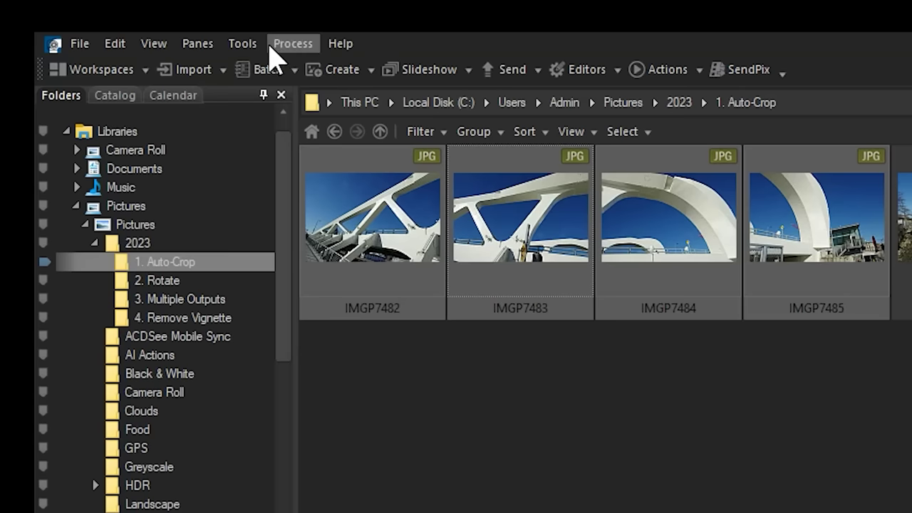
{"action": "left_click", "coordinate": [281, 45]}
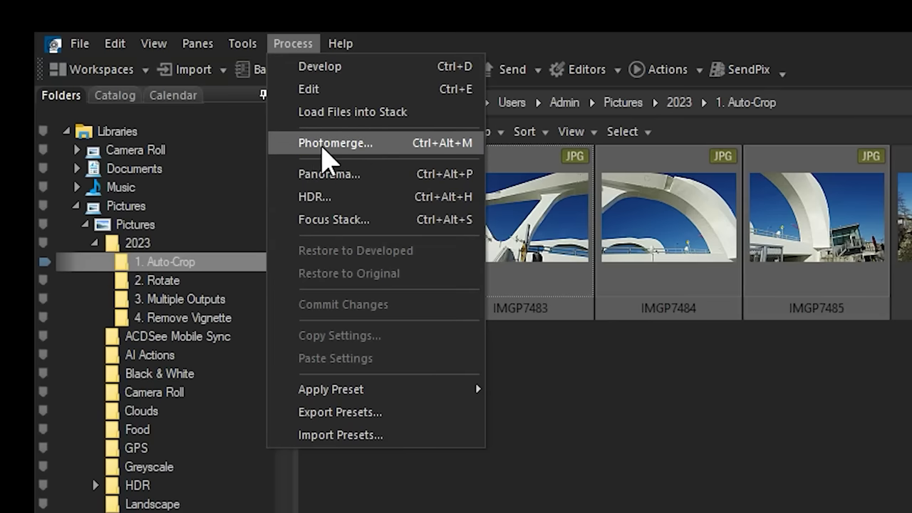
Stitch the four IMGP7482–IMGP7485 bridge photos into a Photomerge Panorama preview
{"action": "left_click", "coordinate": [390, 143]}
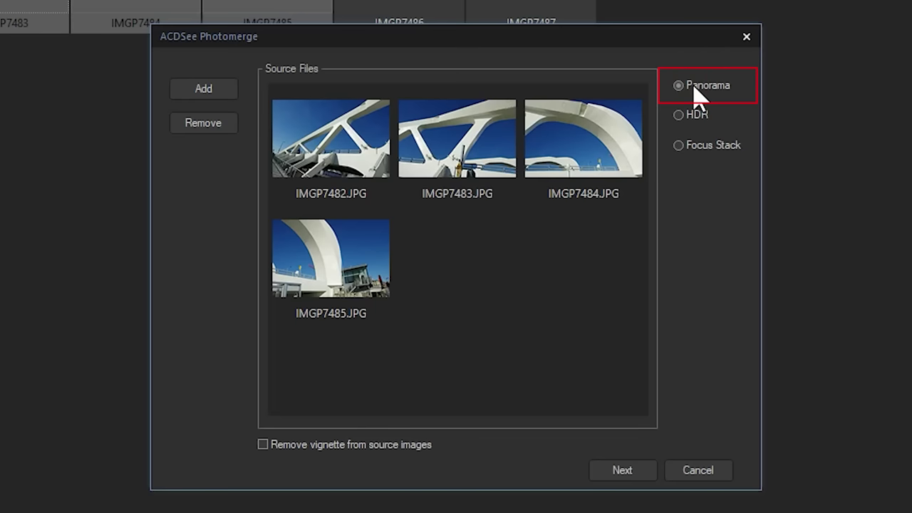
{"action": "left_click", "coordinate": [637, 476]}
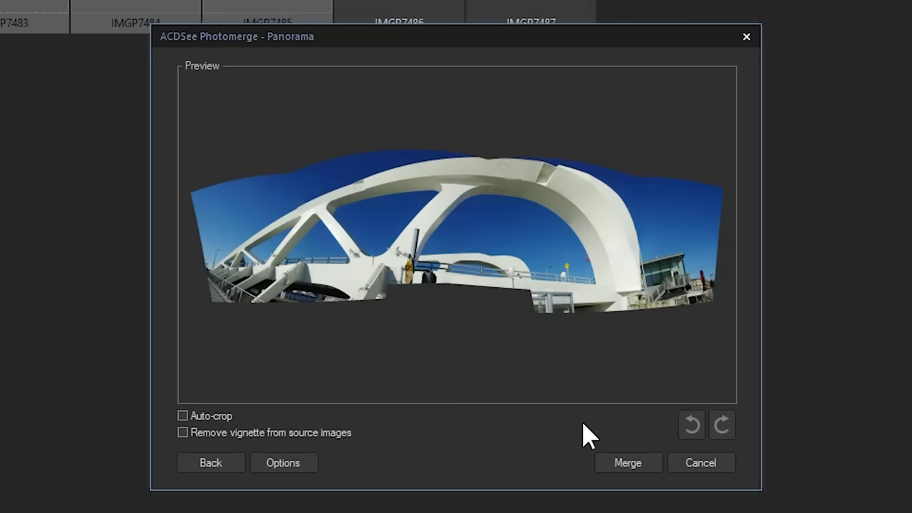
Rotate the panorama right and back, enable Auto-crop, and leave Remove vignette off
{"action": "left_click", "coordinate": [724, 425]}
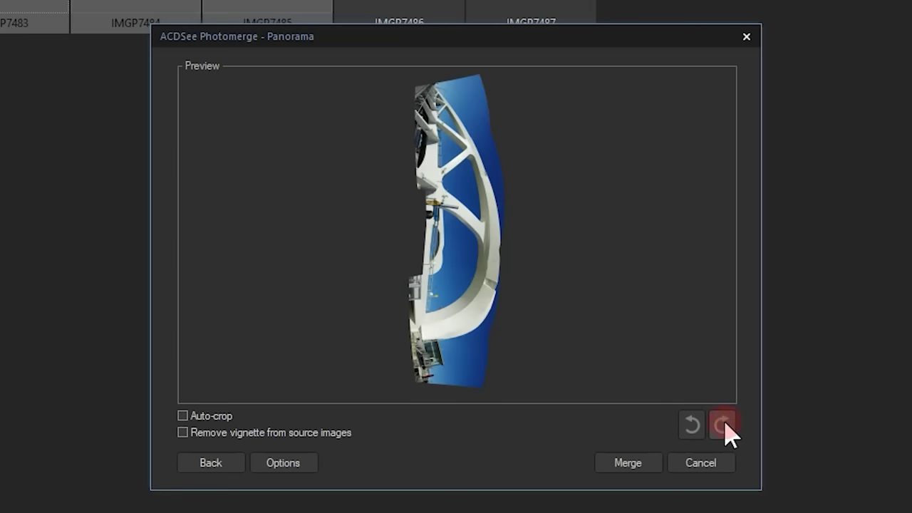
{"action": "left_click", "coordinate": [699, 425]}
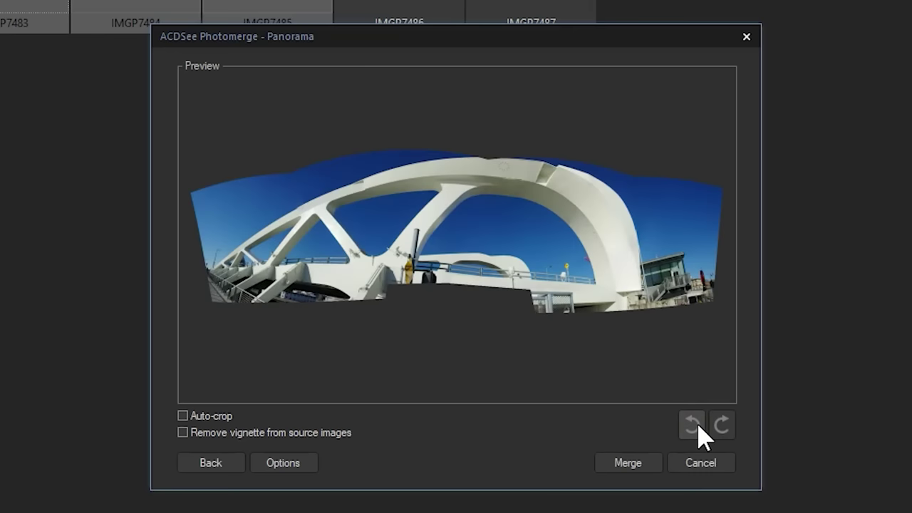
{"action": "left_click", "coordinate": [211, 416]}
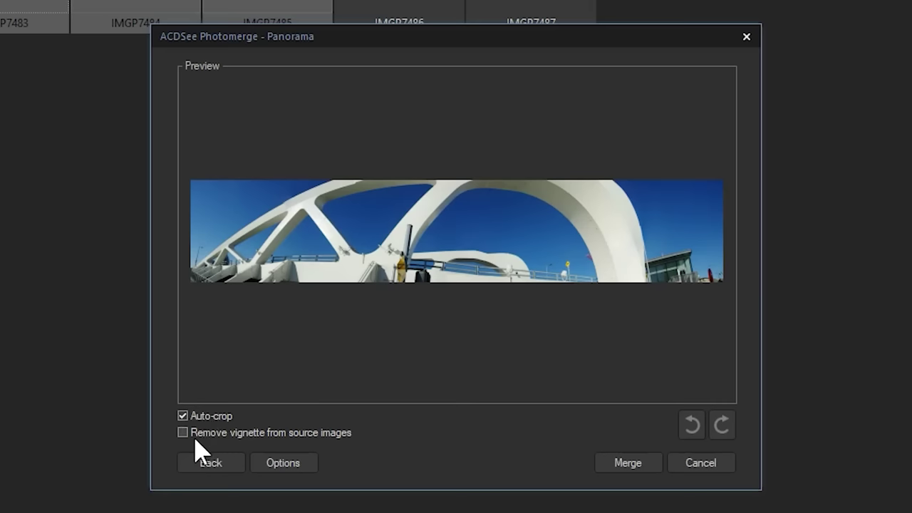
{"action": "left_click", "coordinate": [195, 435]}
{"action": "left_click", "coordinate": [195, 436]}
Merge the panorama as JPEG IMG7482-Panorama into the source folder and open it in View
{"action": "left_click", "coordinate": [283, 472]}
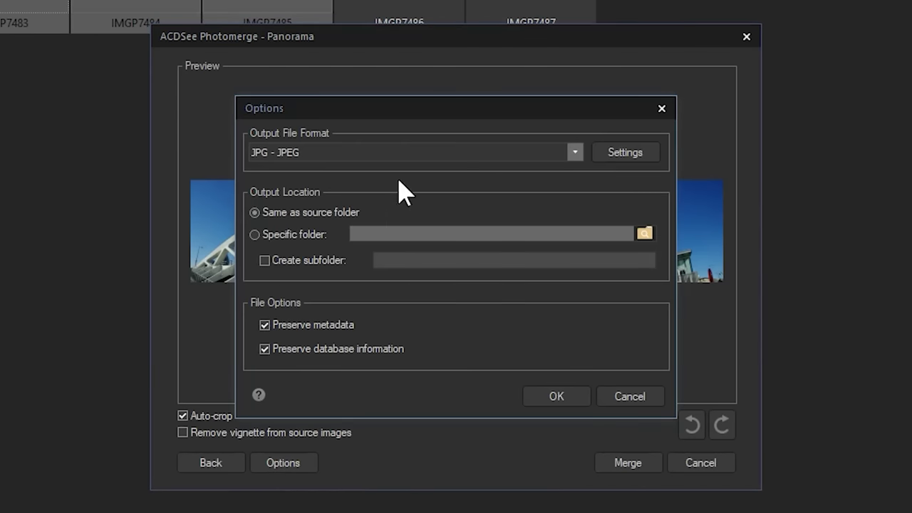
{"action": "left_click", "coordinate": [403, 152]}
{"action": "left_click", "coordinate": [407, 158]}
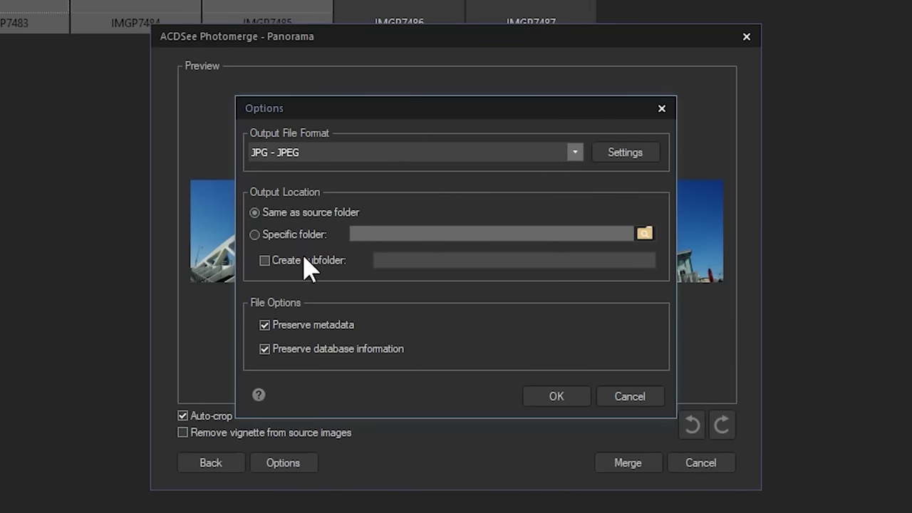
{"action": "left_click", "coordinate": [555, 397]}
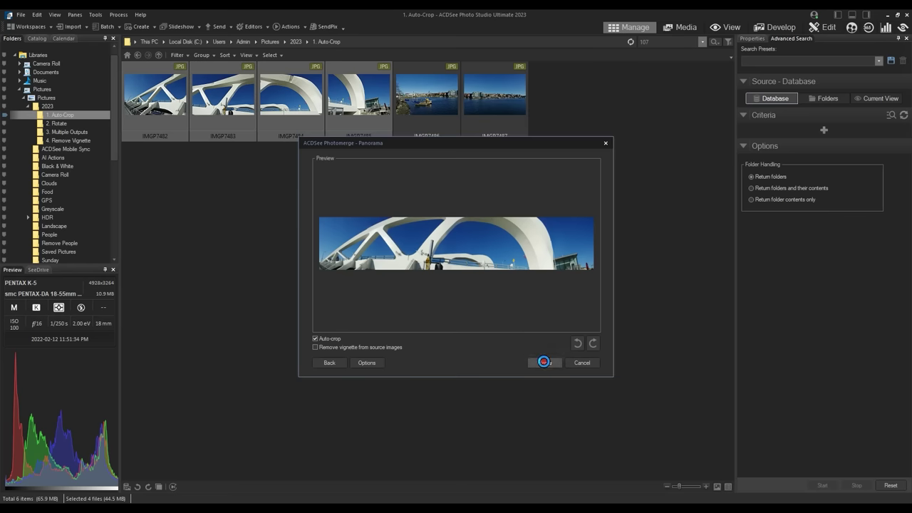
{"action": "left_click", "coordinate": [544, 362]}
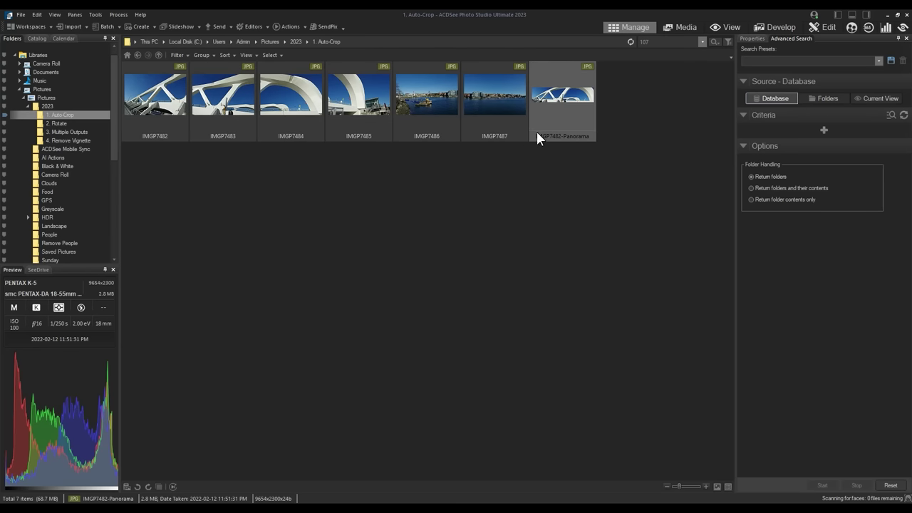
{"action": "left_click", "coordinate": [728, 27]}
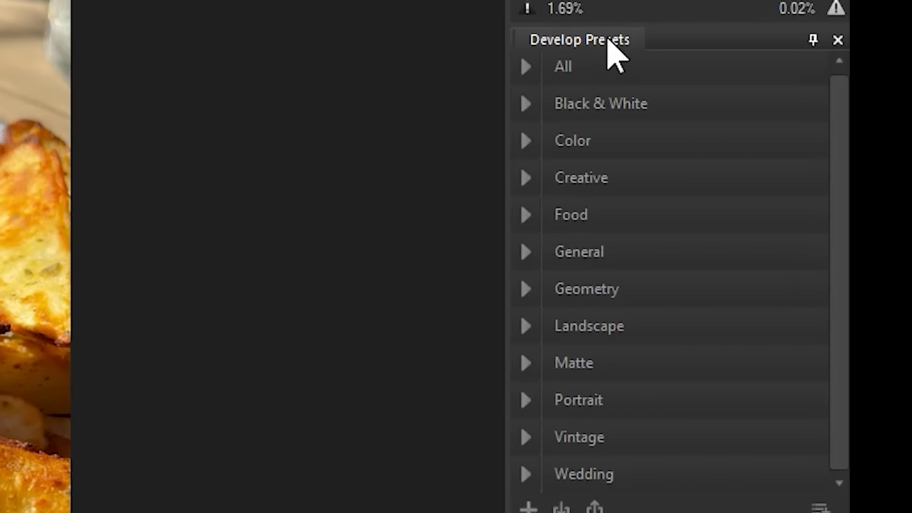
Expand the Food develop presets, apply FD01 to the burger, and show its Light EQ adjustments
{"action": "left_click", "coordinate": [538, 443]}
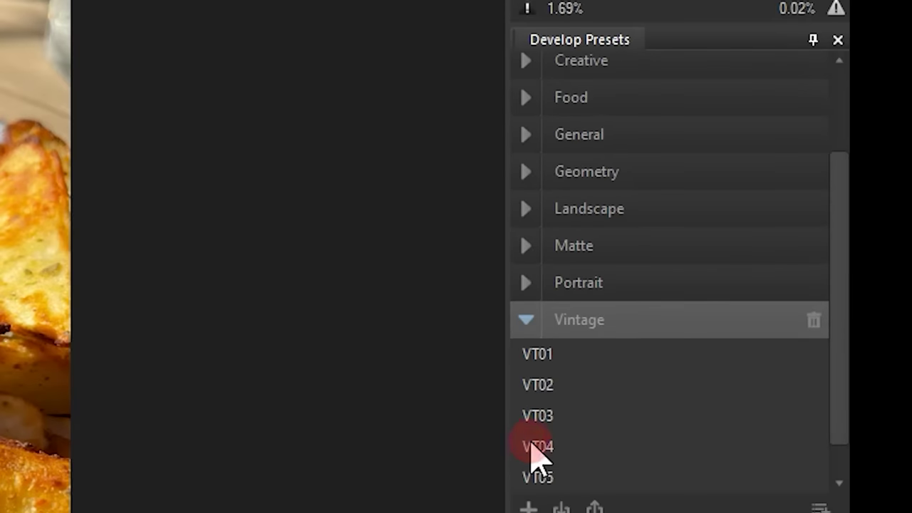
{"action": "left_click", "coordinate": [536, 97]}
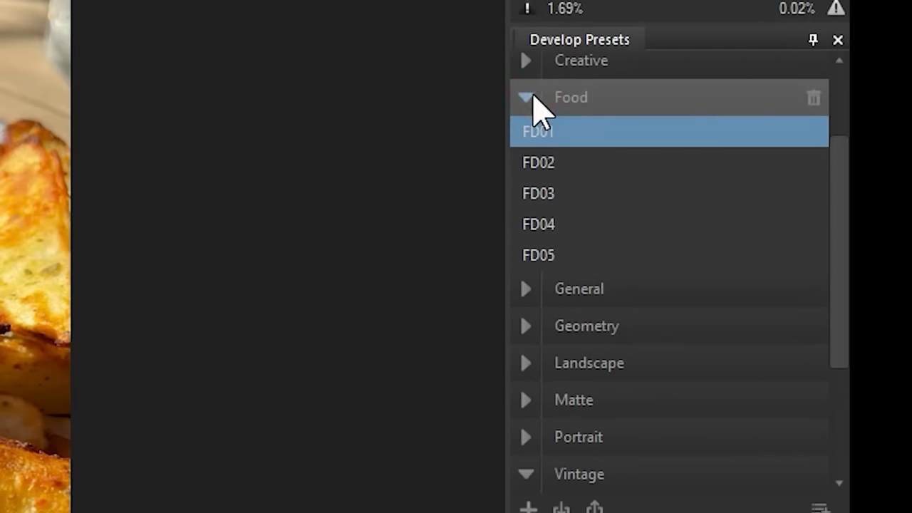
{"action": "scroll", "coordinate": [656, 264], "scroll_direction": "down", "scroll_amount": 3}
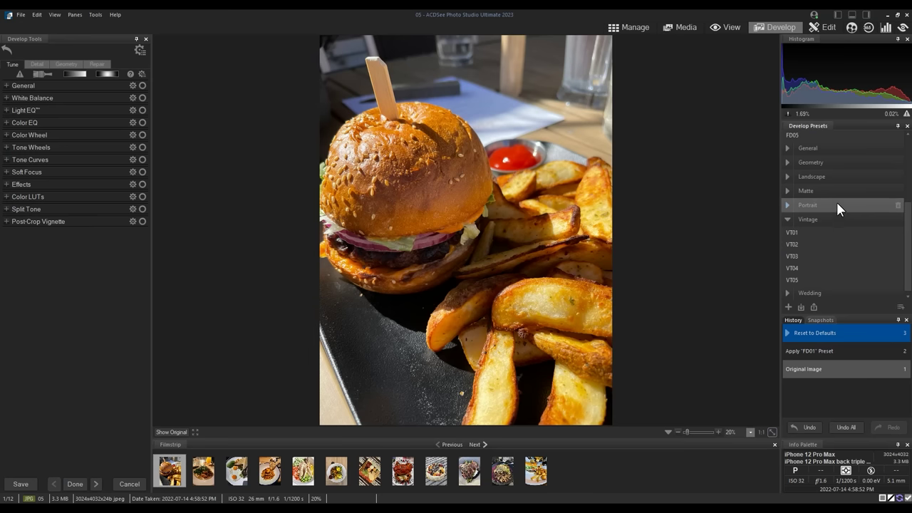
{"action": "scroll", "coordinate": [837, 208], "scroll_direction": "up", "scroll_amount": 3}
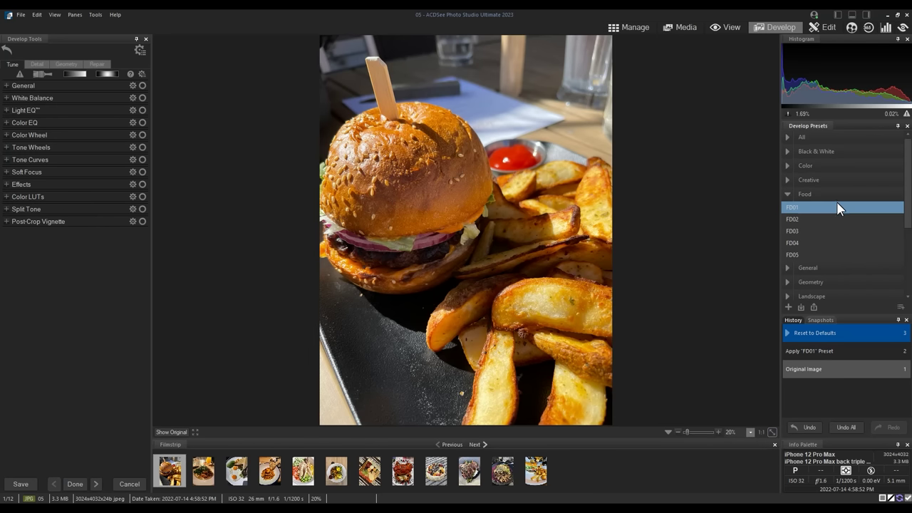
{"action": "left_click", "coordinate": [790, 208]}
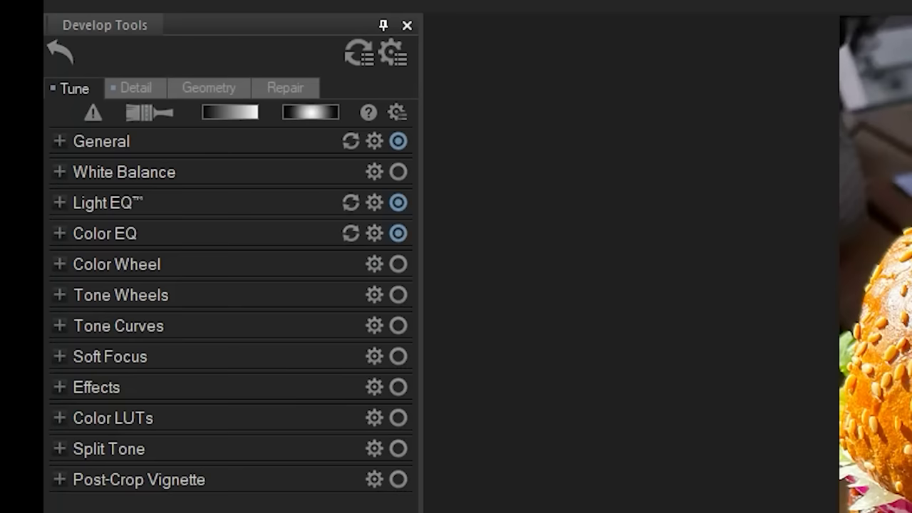
{"action": "left_click", "coordinate": [80, 206]}
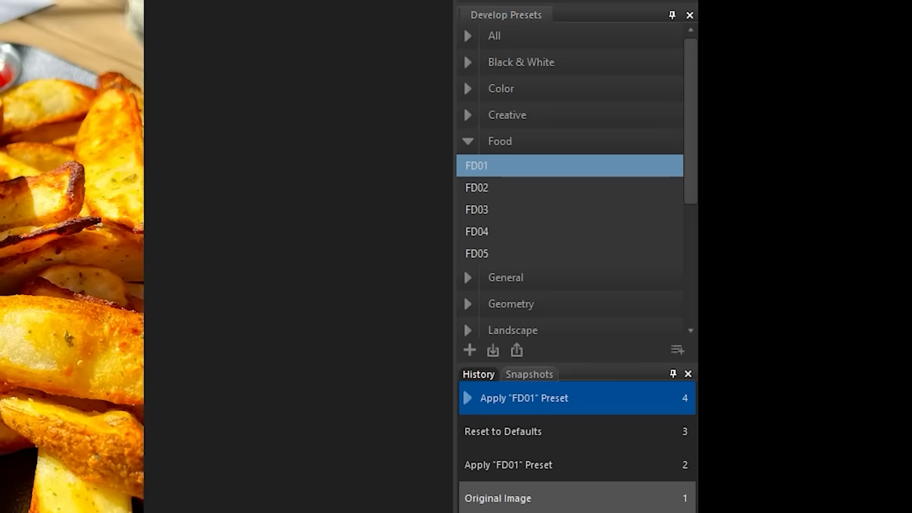
Reset and apply FD02, FD03, FD04 and FD05 in turn, ending with FD05
{"action": "key", "text": "ctrl+shift+r"}
{"action": "left_click", "coordinate": [484, 188]}
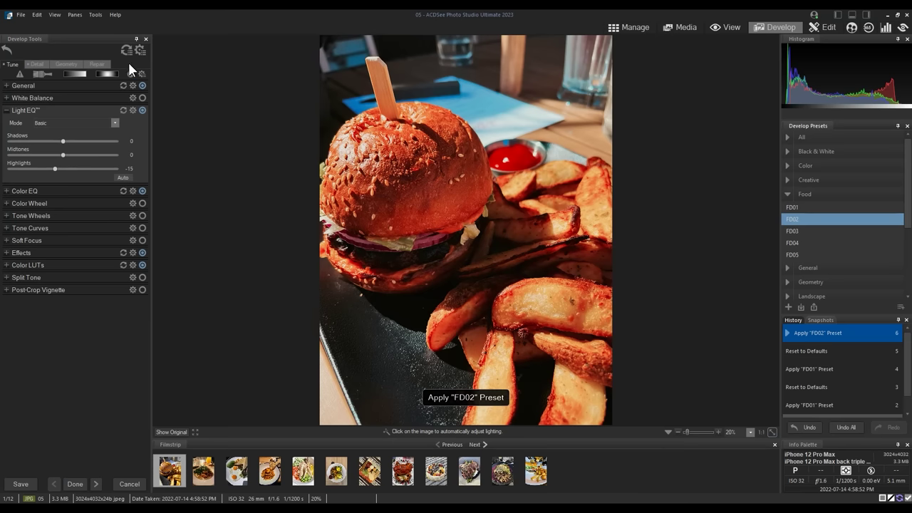
{"action": "key", "text": "ctrl+shift+r"}
{"action": "left_click", "coordinate": [490, 210]}
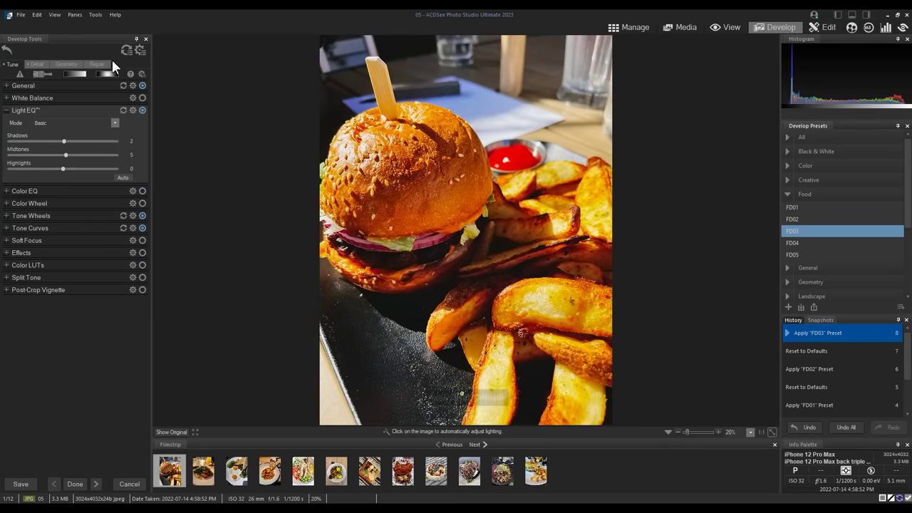
{"action": "key", "text": "ctrl+shift+r"}
{"action": "left_click", "coordinate": [811, 243]}
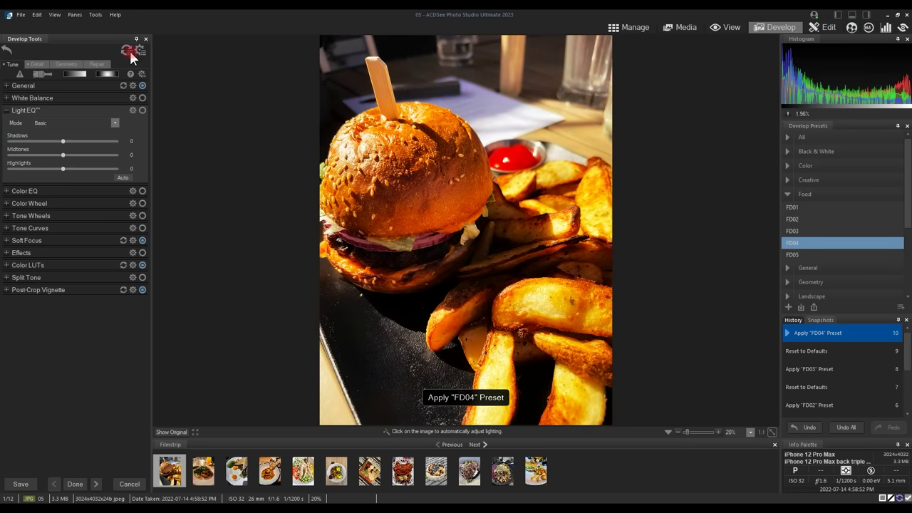
{"action": "left_click", "coordinate": [127, 49]}
{"action": "left_click", "coordinate": [812, 255]}
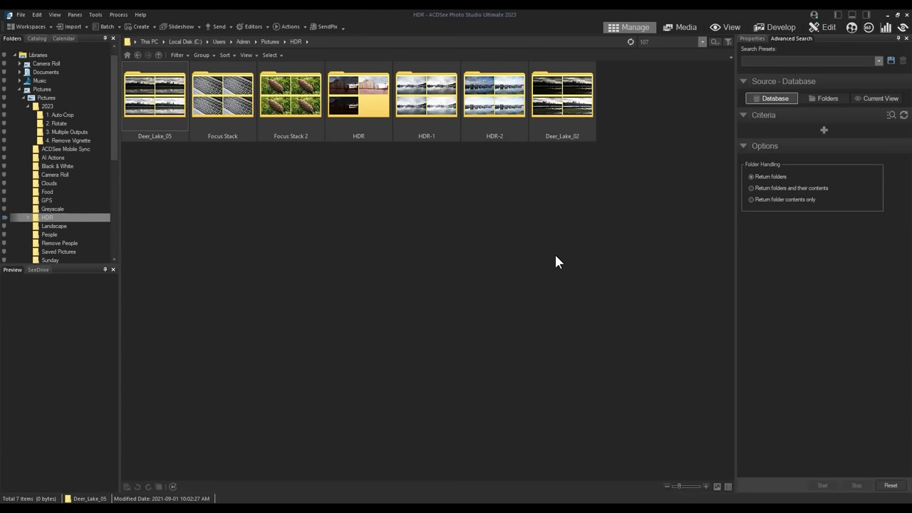
Open the HDR subfolder and select IMG_1336, IMG_1339 and IMG_1340
{"action": "double_click", "coordinate": [354, 103]}
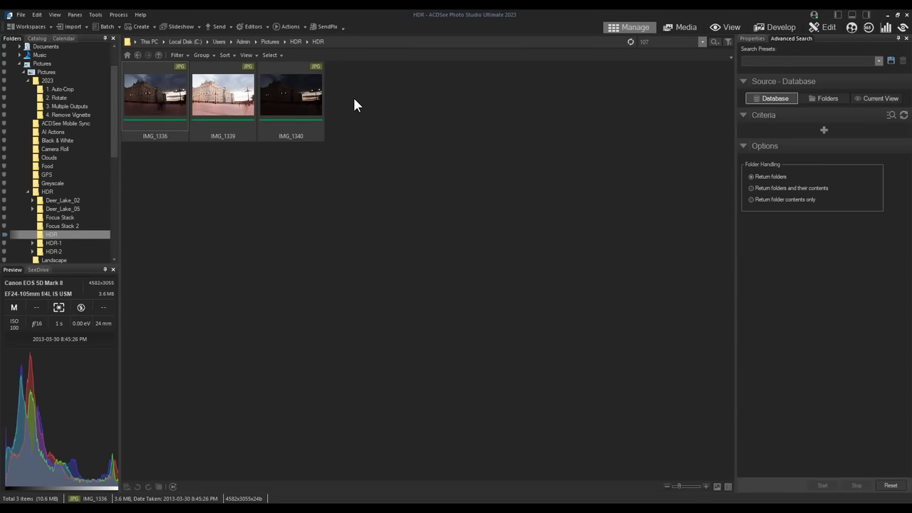
{"action": "left_click_drag", "start_coordinate": [381, 87], "coordinate": [145, 188]}
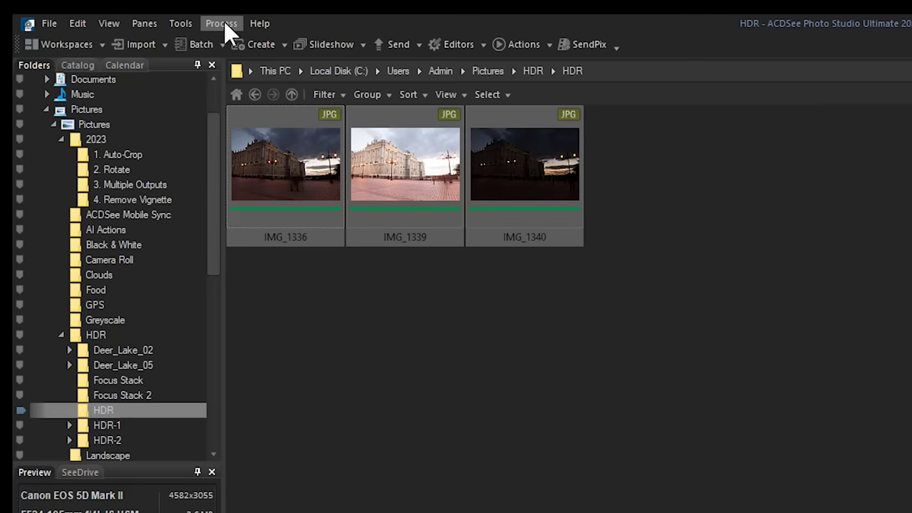
Photomerge the three exposures as HDR with the Natural preset, then select the new IMG_1336-HDR
{"action": "left_click", "coordinate": [119, 14]}
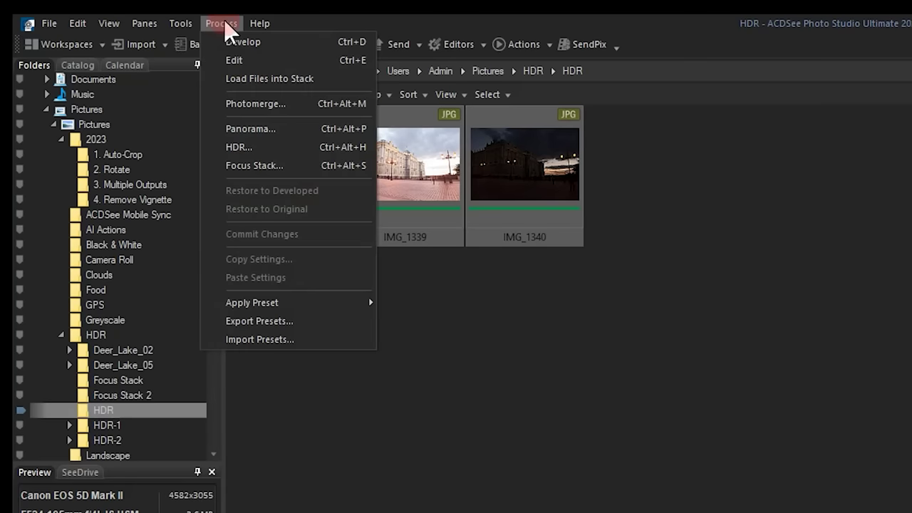
{"action": "left_click", "coordinate": [249, 103]}
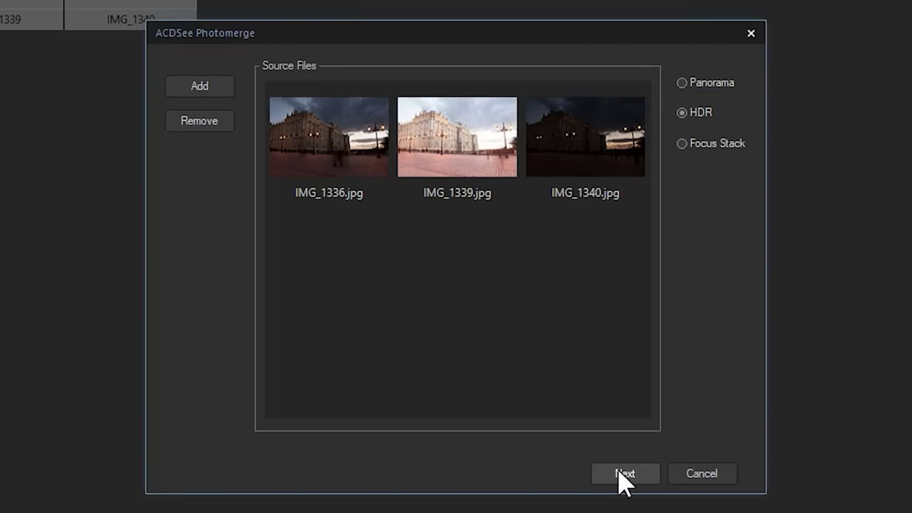
{"action": "left_click", "coordinate": [624, 479]}
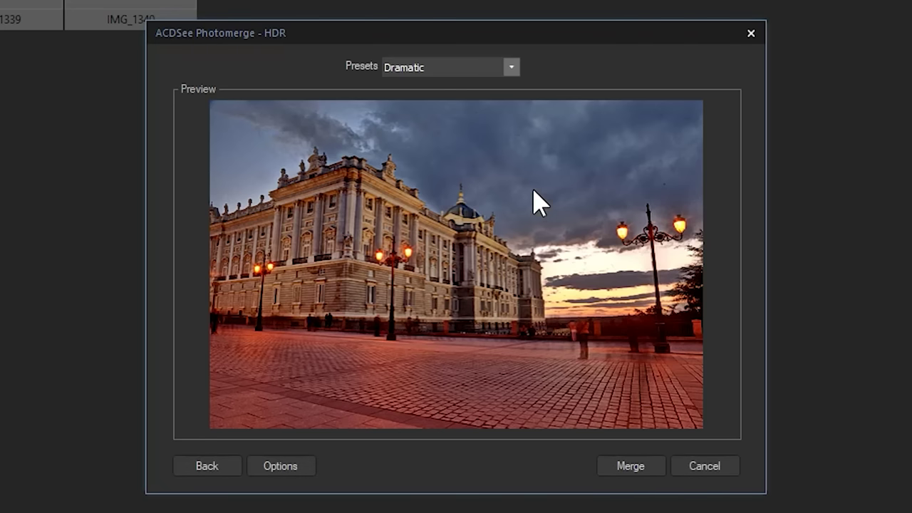
{"action": "left_click", "coordinate": [500, 67]}
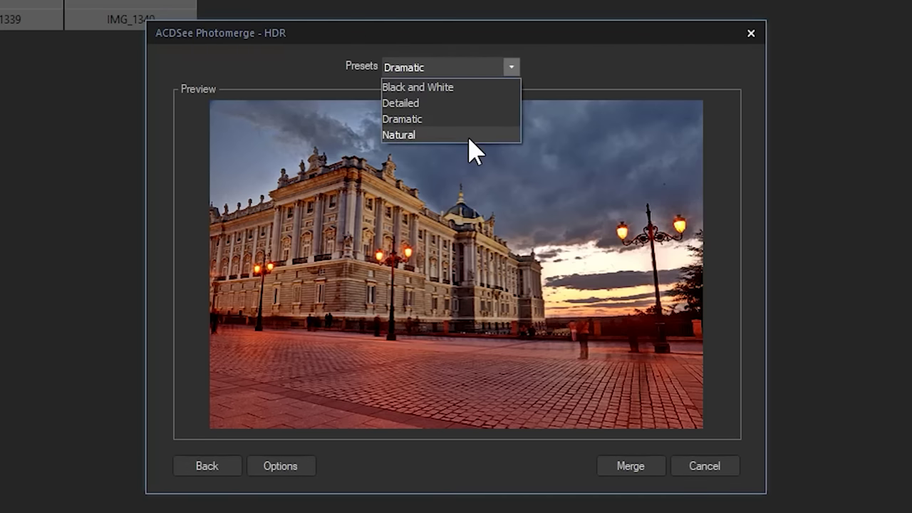
{"action": "left_click", "coordinate": [468, 135]}
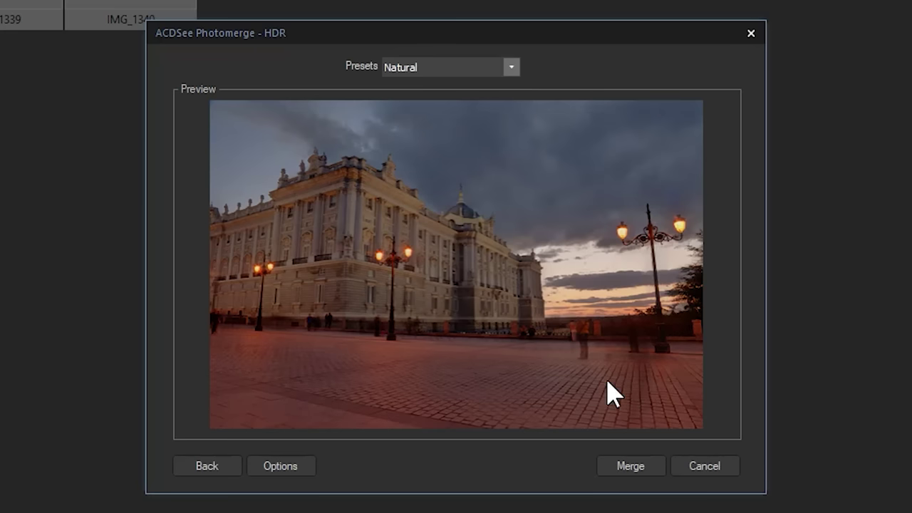
{"action": "left_click", "coordinate": [630, 467]}
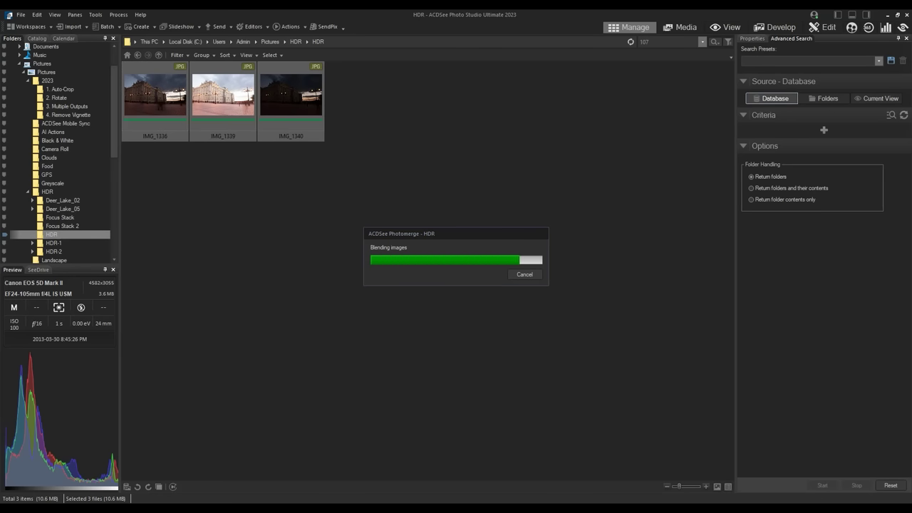
{"action": "left_click", "coordinate": [371, 96]}
View the IMG_1336-HDR result full-size, then go back up to the parent folder's subfolders
{"action": "left_click", "coordinate": [714, 26]}
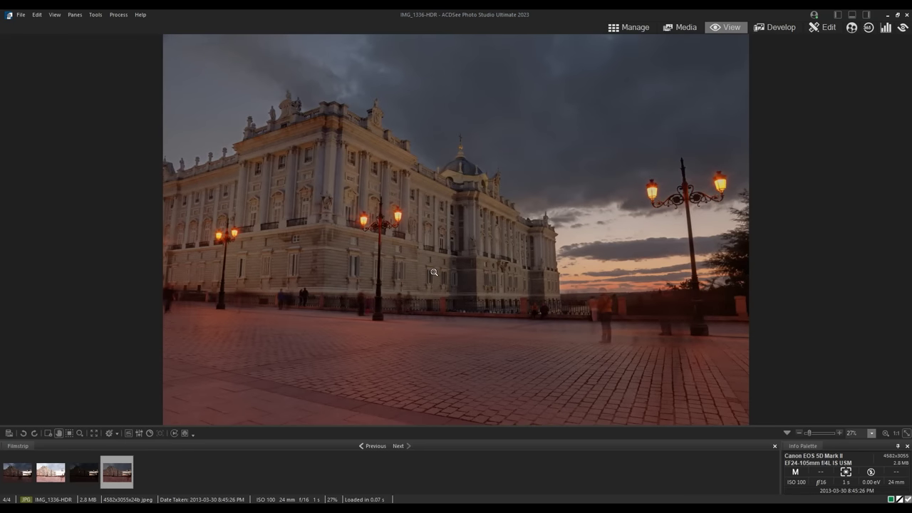
{"action": "left_click", "coordinate": [629, 32]}
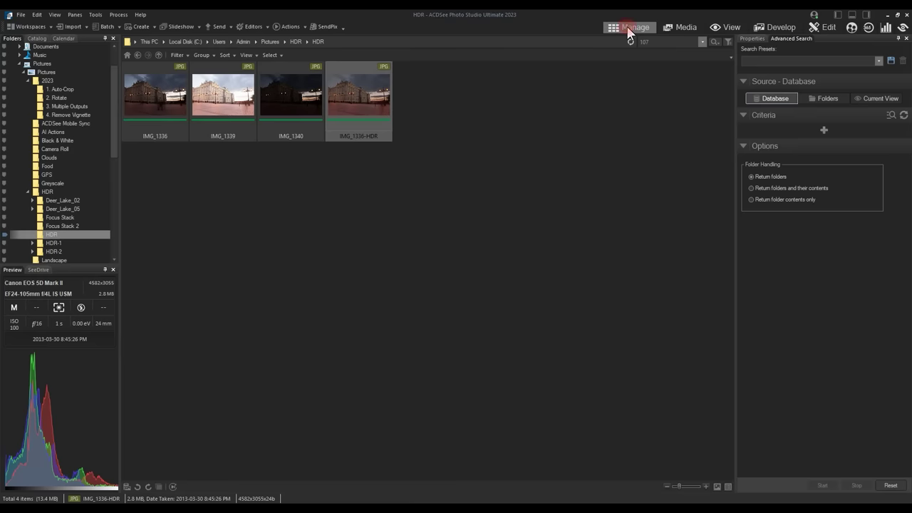
{"action": "left_click", "coordinate": [295, 41]}
Focus-stack all 13 pinecone shots in Focus Stack 2 into one new image
{"action": "double_click", "coordinate": [266, 105]}
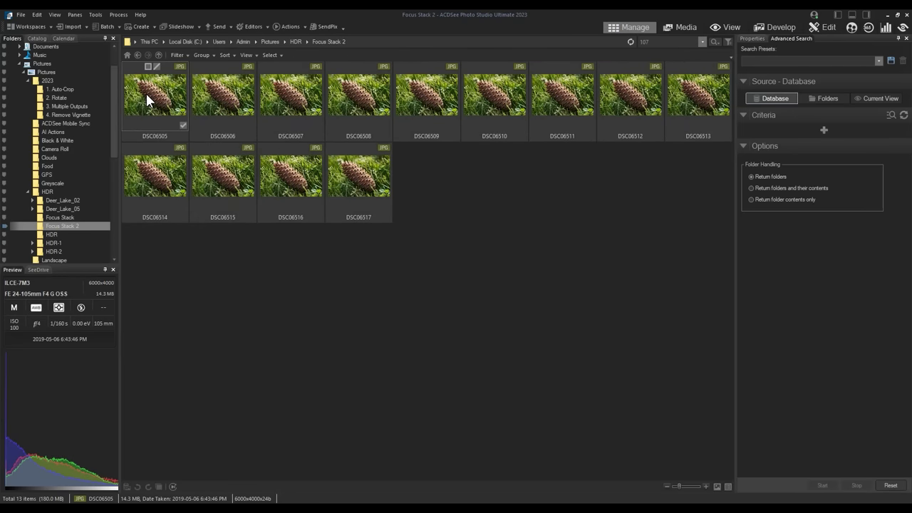
{"action": "key", "text": "ctrl+a"}
{"action": "left_click", "coordinate": [118, 14]}
{"action": "left_click", "coordinate": [152, 76]}
{"action": "left_click", "coordinate": [591, 199]}
{"action": "left_click", "coordinate": [543, 366]}
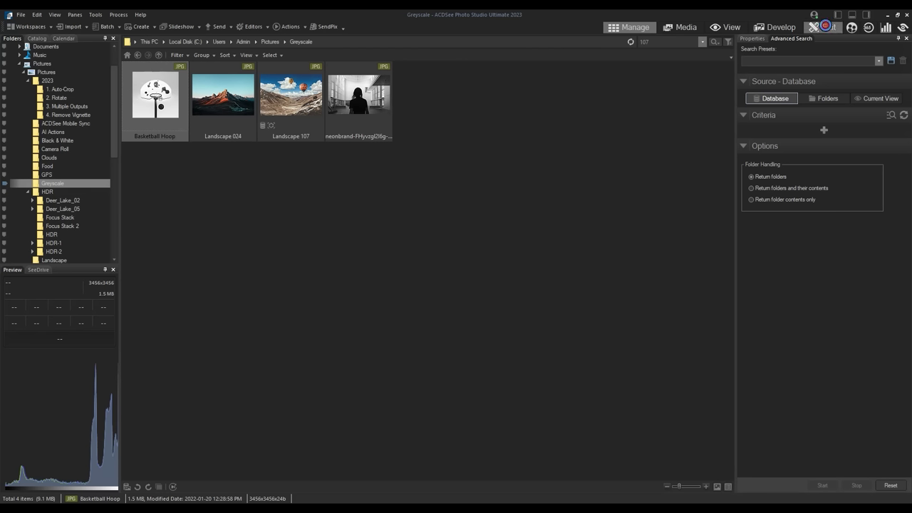
In Edit mode, draw and commit a polygon Shape Selection around the backboard's upper-left section
{"action": "left_click", "coordinate": [827, 27]}
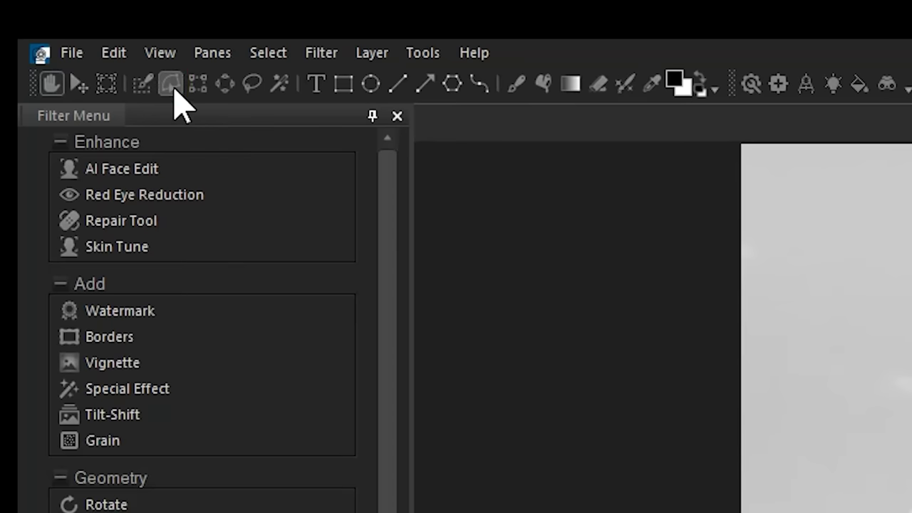
{"action": "left_click", "coordinate": [57, 27]}
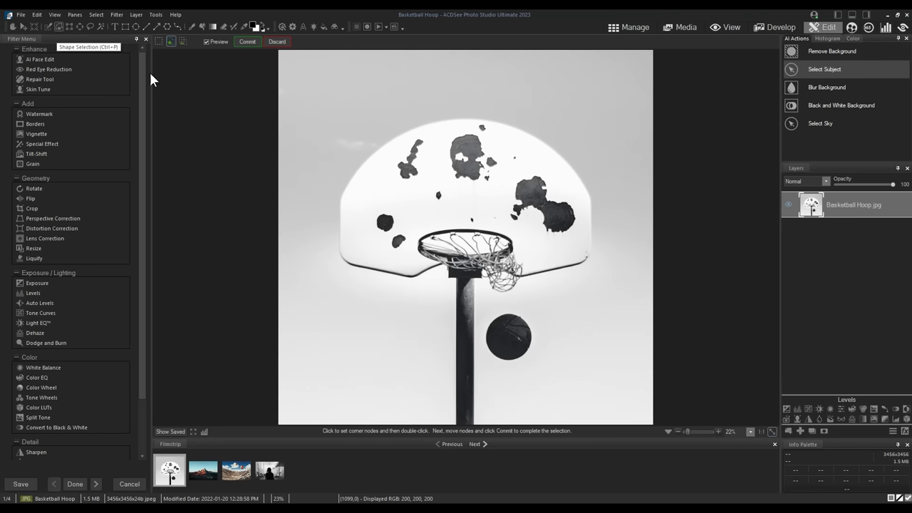
{"action": "left_click", "coordinate": [337, 245]}
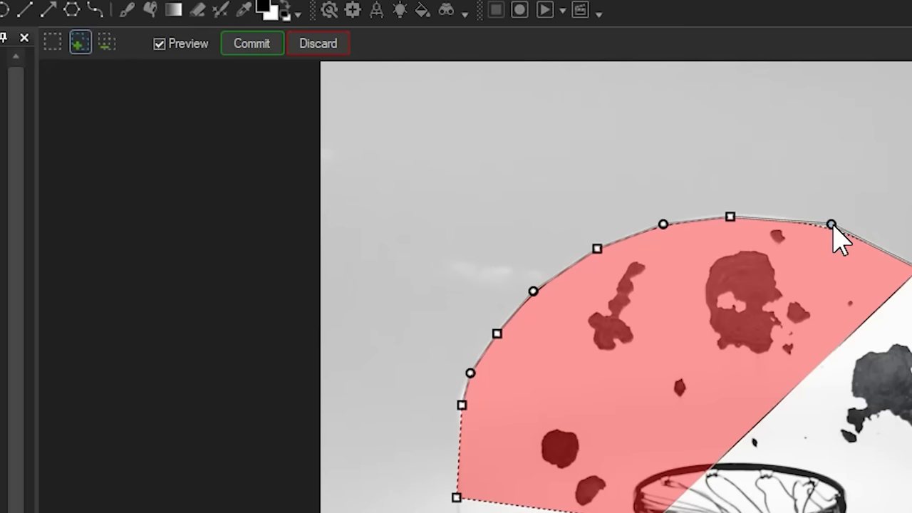
{"action": "left_click", "coordinate": [262, 46]}
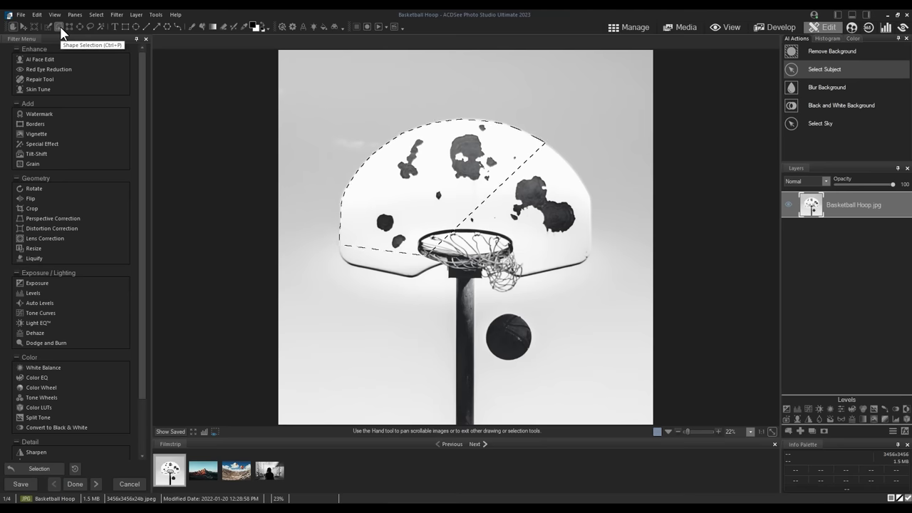
Start another polygon selection with corners beside the hoop along the backboard edge
{"action": "left_click", "coordinate": [60, 27]}
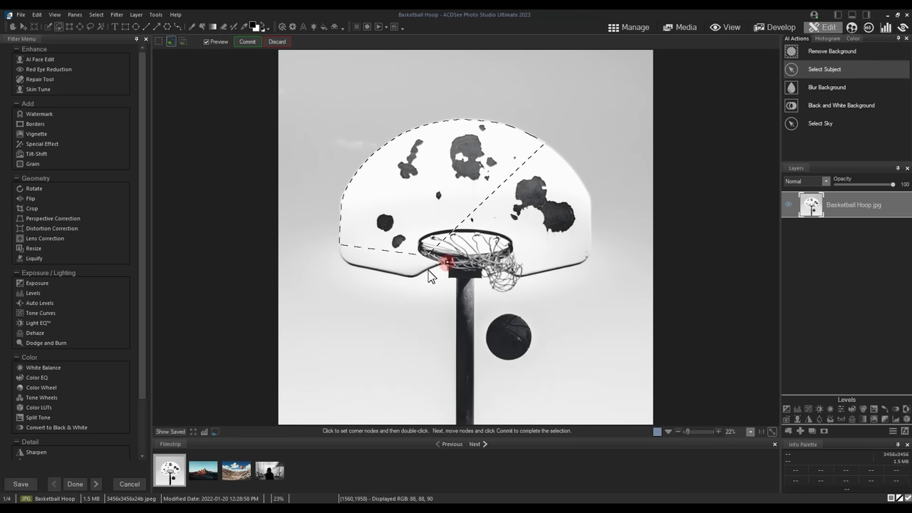
{"action": "left_click", "coordinate": [418, 275]}
{"action": "left_click", "coordinate": [401, 275]}
{"action": "left_click", "coordinate": [355, 269]}
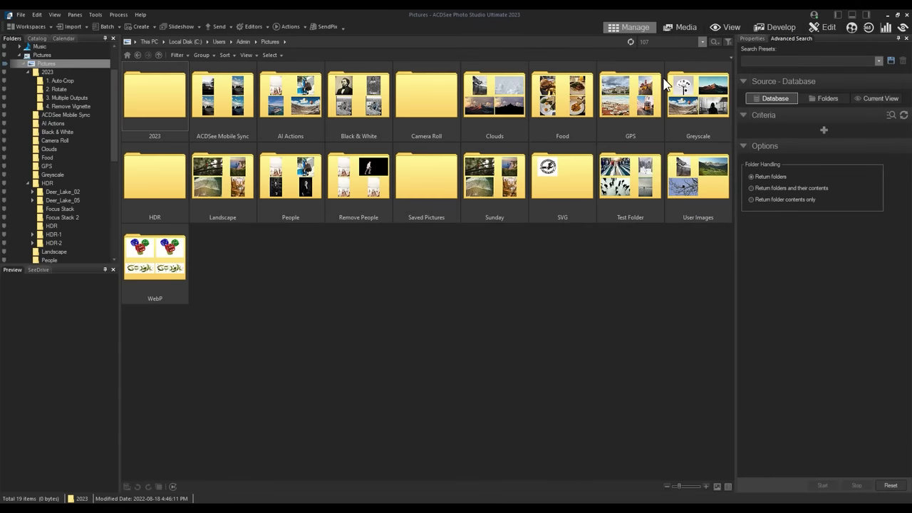
Show the Contains Any and Contains All match options for the quick search text 107
{"action": "left_click", "coordinate": [670, 42]}
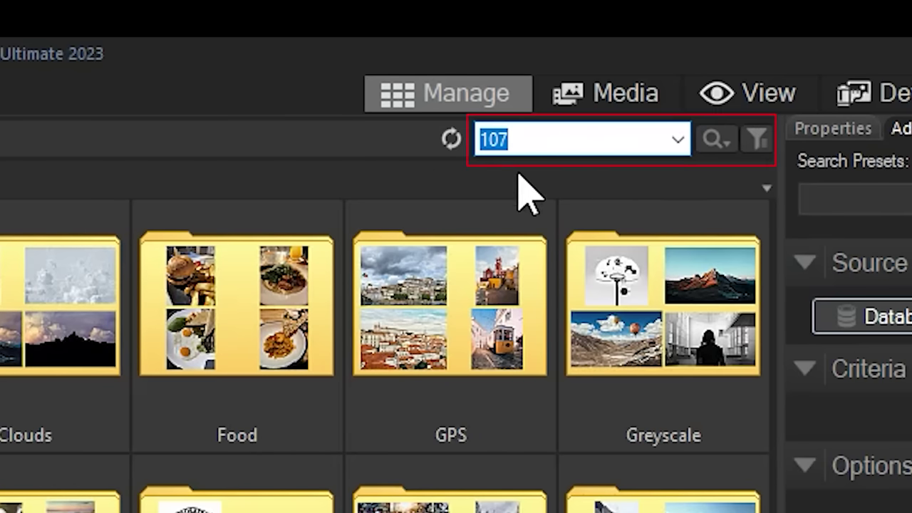
{"action": "left_click", "coordinate": [588, 137]}
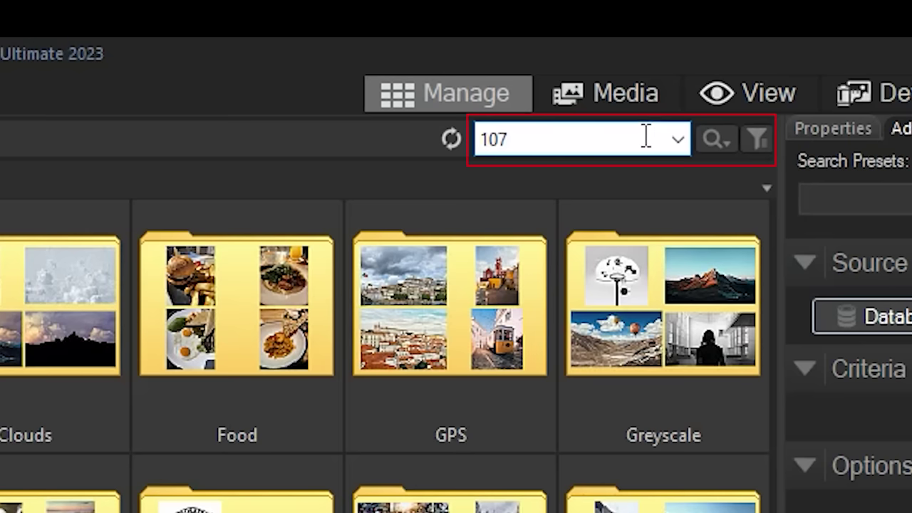
{"action": "left_click", "coordinate": [714, 140]}
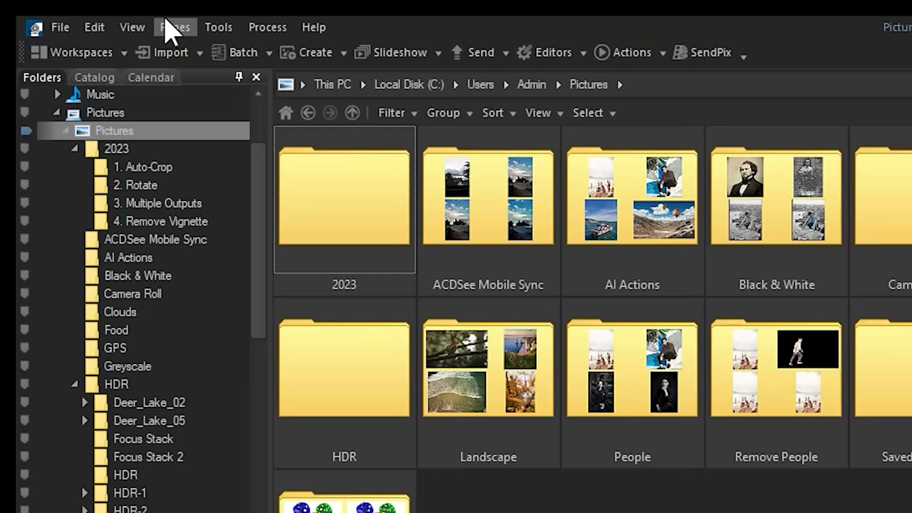
{"action": "left_click", "coordinate": [74, 14]}
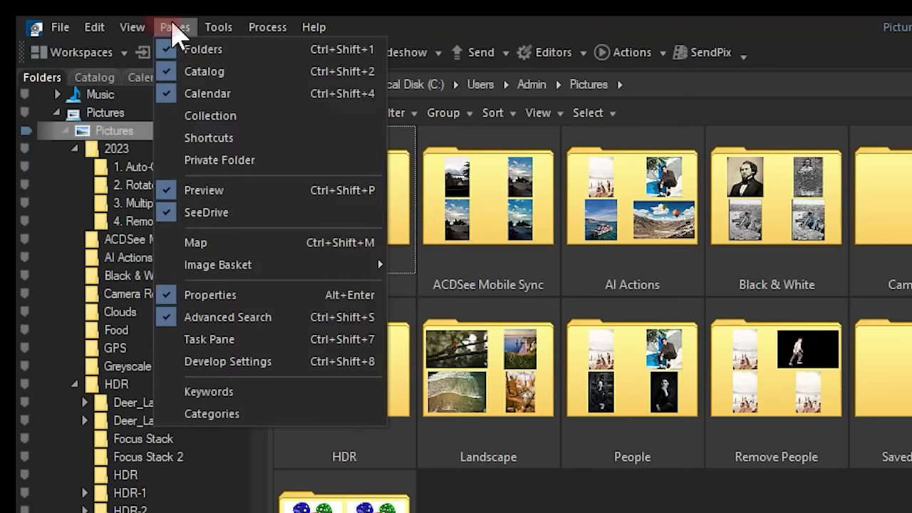
{"action": "left_click", "coordinate": [222, 317]}
{"action": "left_click", "coordinate": [173, 31]}
{"action": "left_click", "coordinate": [89, 149]}
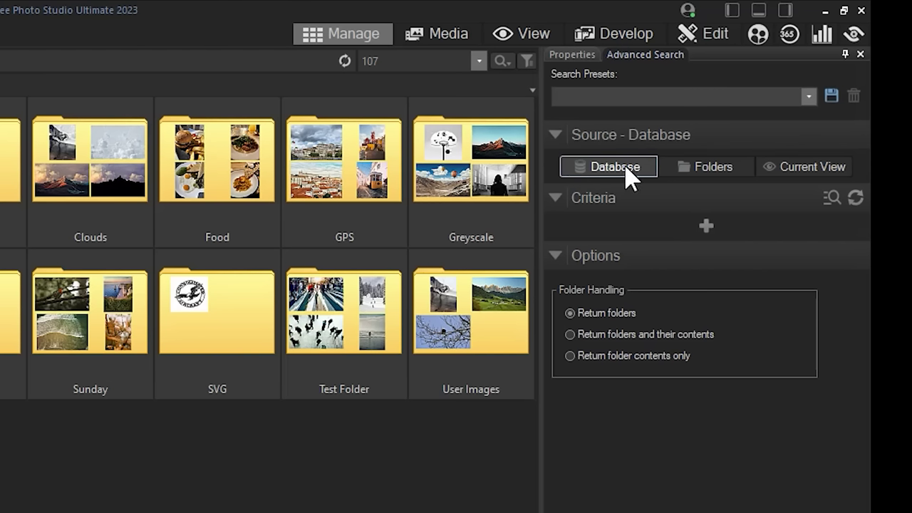
Switch the Advanced Search source to Folders, then Current View, and back to Database
{"action": "left_click", "coordinate": [723, 177]}
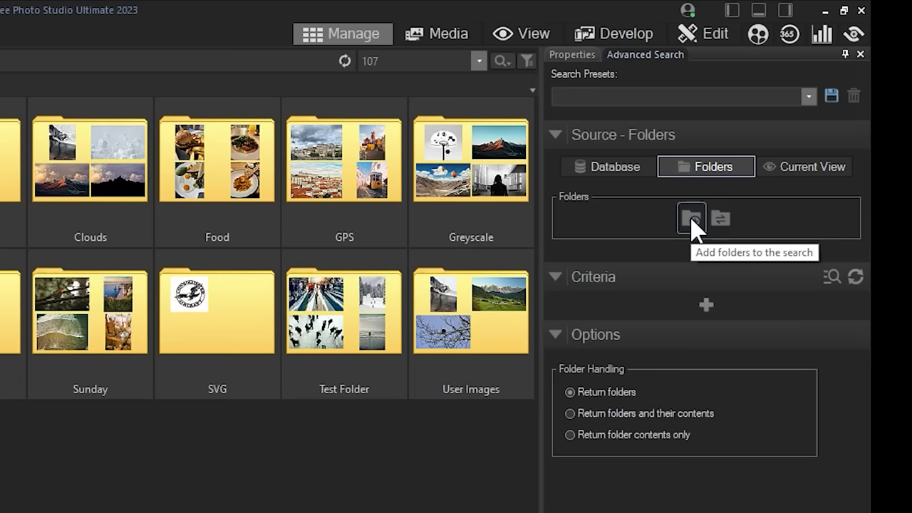
{"action": "left_click", "coordinate": [810, 179]}
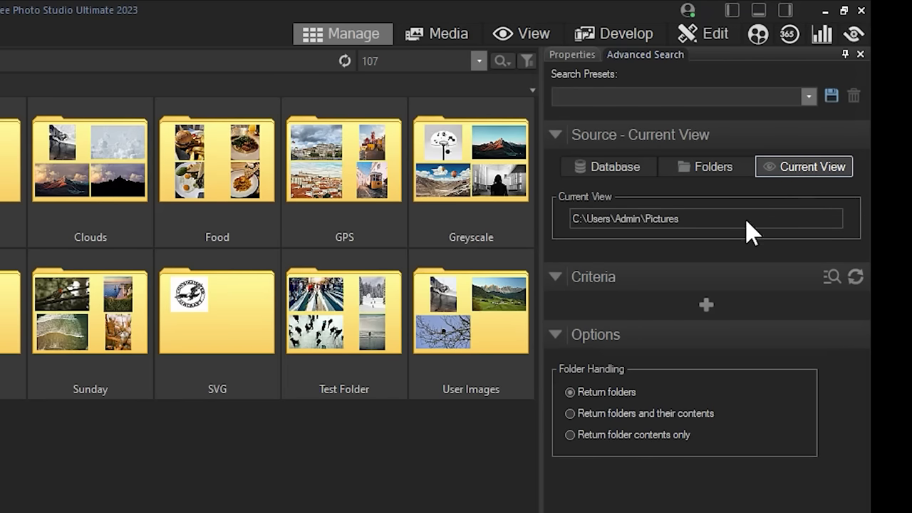
{"action": "left_click", "coordinate": [624, 170]}
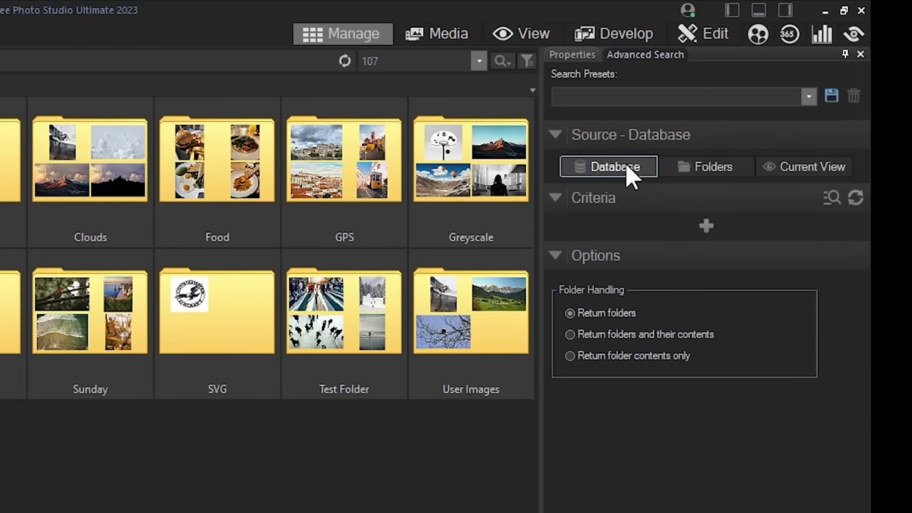
Add Categories and Keywords from ACDSee Metadata as search criteria
{"action": "left_click", "coordinate": [706, 226]}
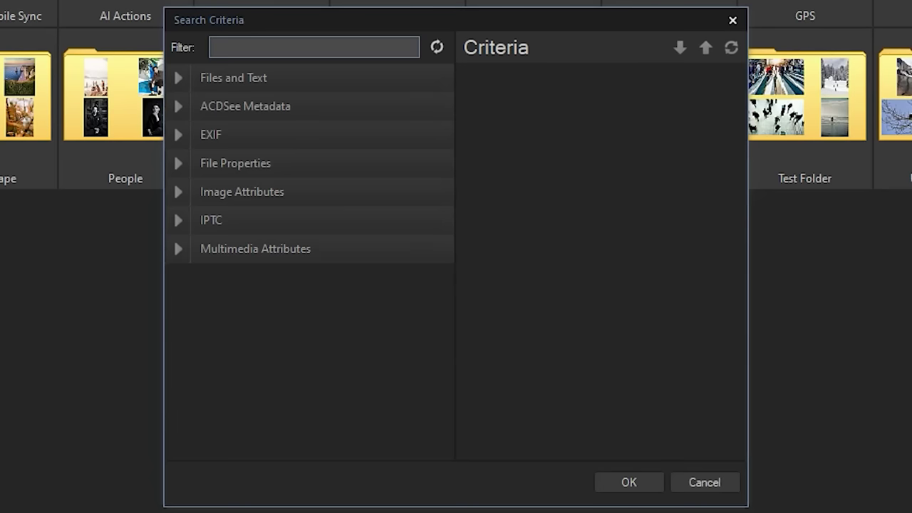
{"action": "left_click", "coordinate": [179, 106]}
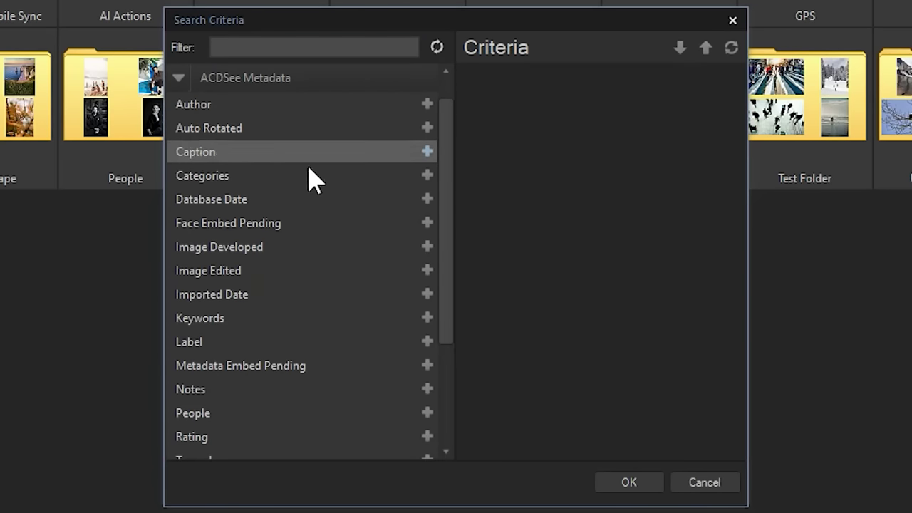
{"action": "left_click", "coordinate": [428, 176]}
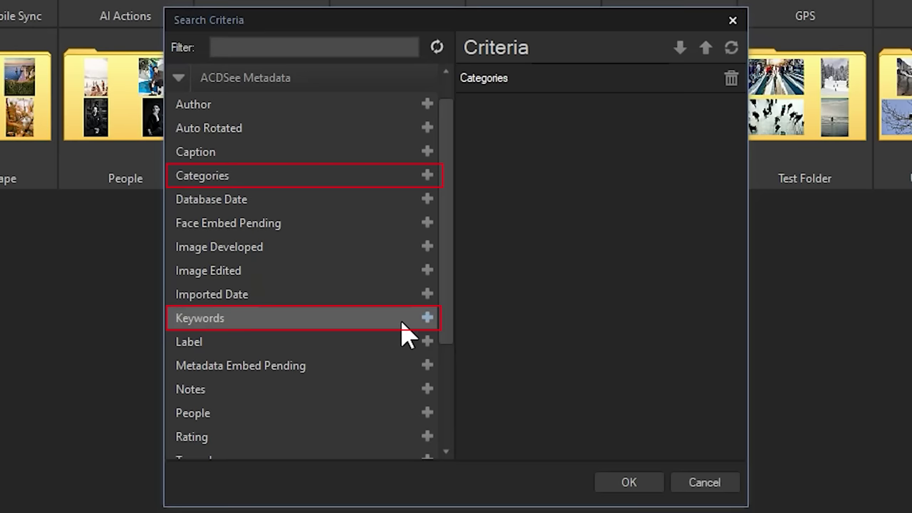
{"action": "left_click", "coordinate": [428, 318]}
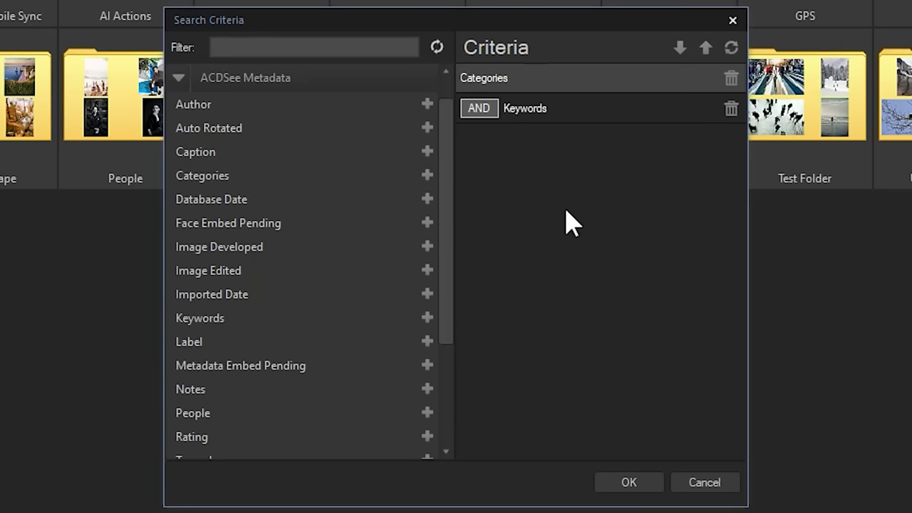
{"action": "left_click", "coordinate": [629, 484]}
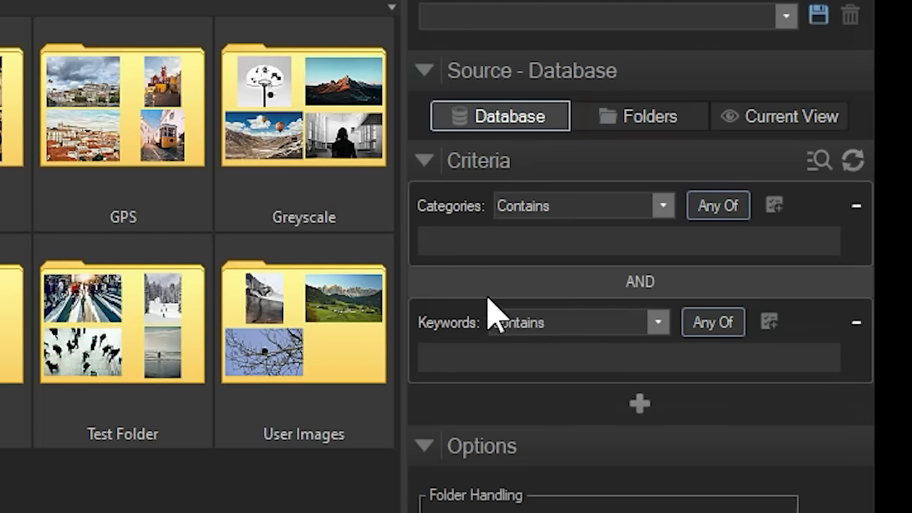
Set the Categories condition to Places
{"action": "left_click", "coordinate": [674, 246]}
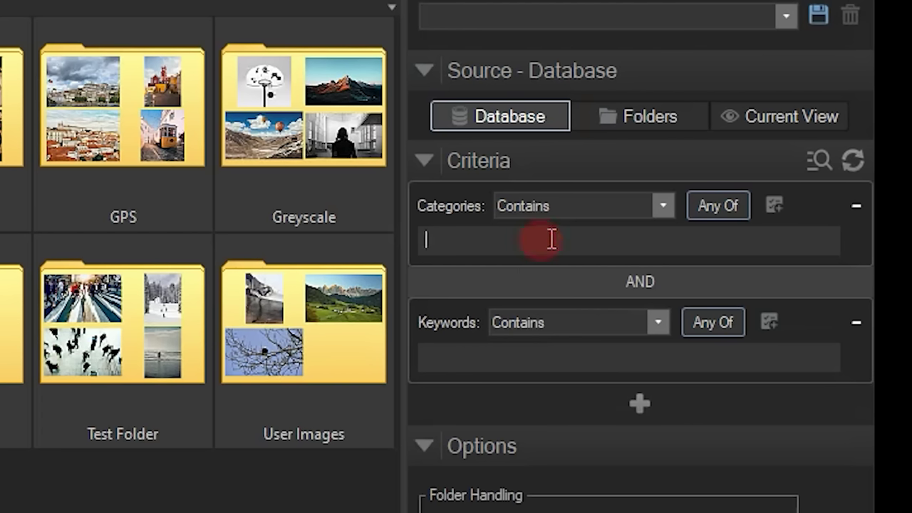
{"action": "left_click", "coordinate": [775, 206]}
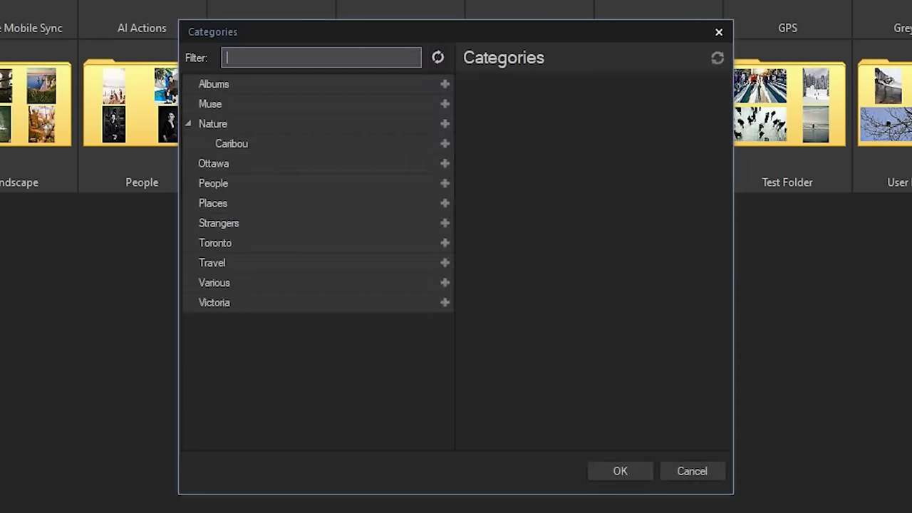
{"action": "left_click", "coordinate": [358, 205]}
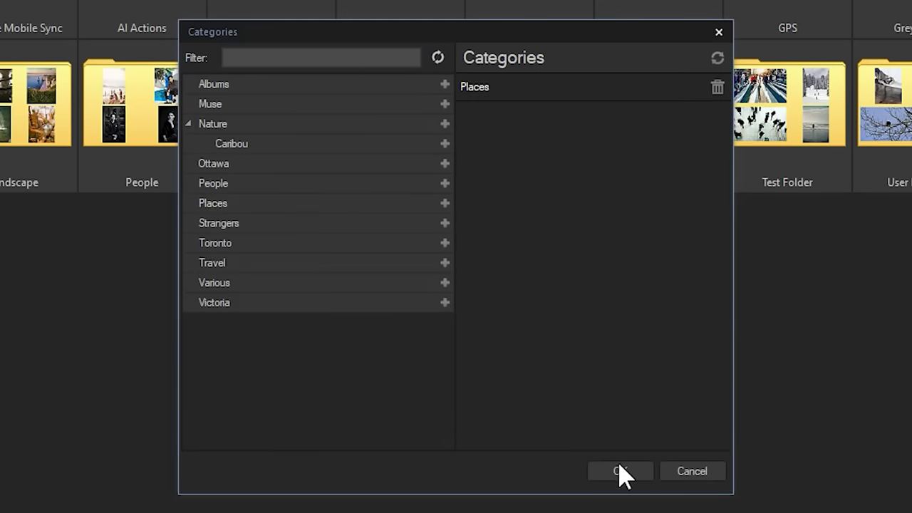
{"action": "left_click", "coordinate": [621, 471]}
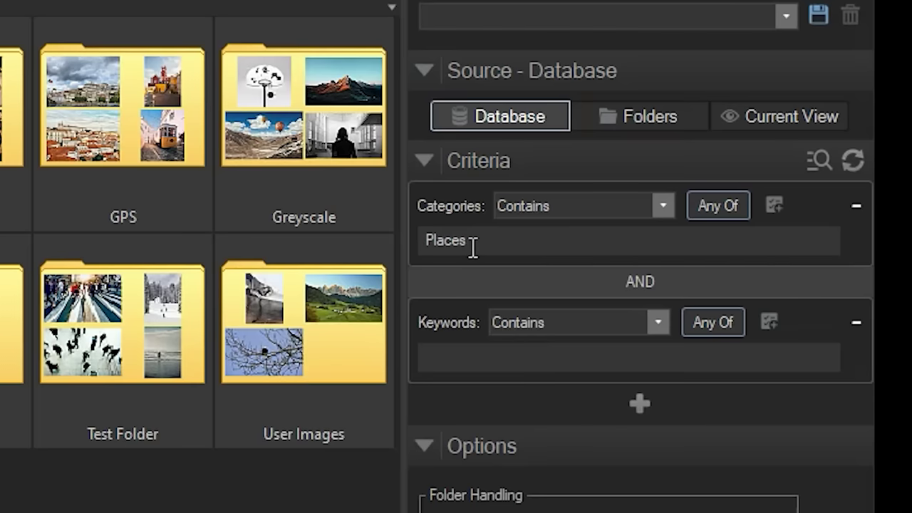
{"action": "double_click", "coordinate": [768, 145]}
{"action": "right_click", "coordinate": [719, 145]}
Set the Keywords condition to Ocean and choose Return folder contents only
{"action": "left_click", "coordinate": [508, 235]}
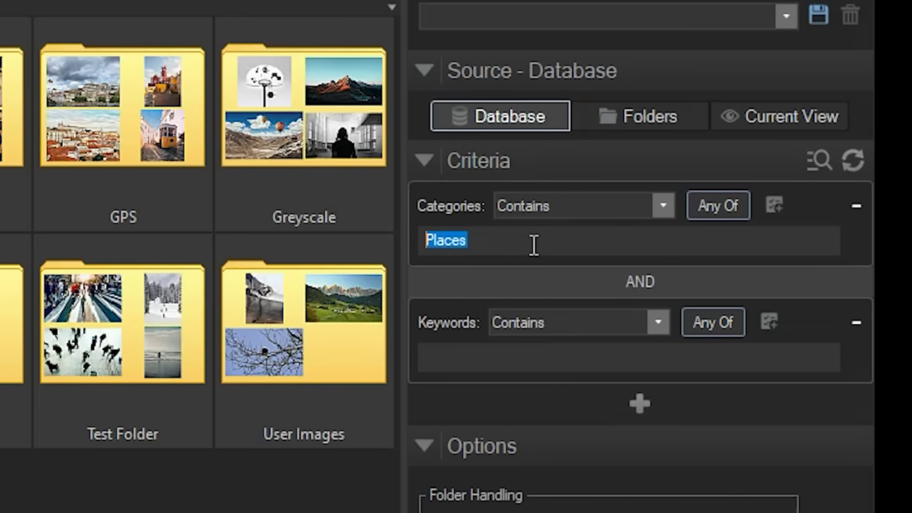
{"action": "left_click", "coordinate": [772, 324]}
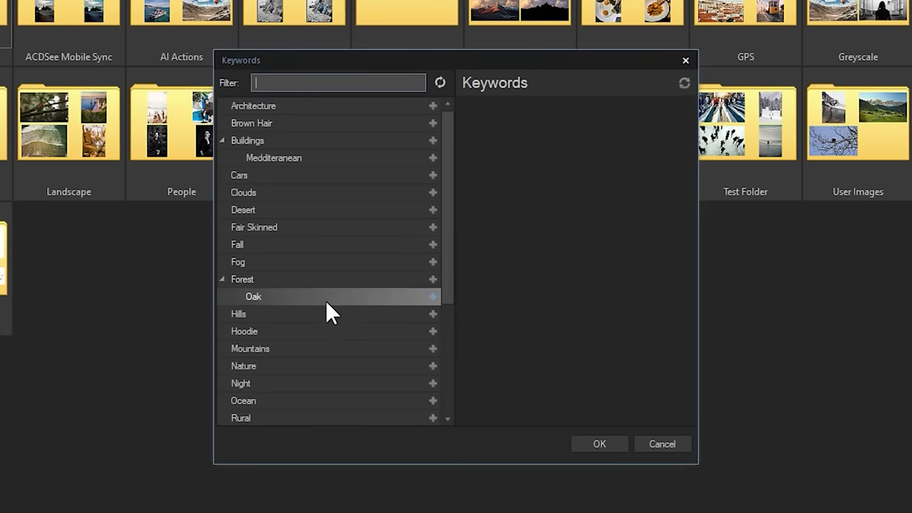
{"action": "scroll", "coordinate": [299, 321], "scroll_direction": "down", "scroll_amount": 2}
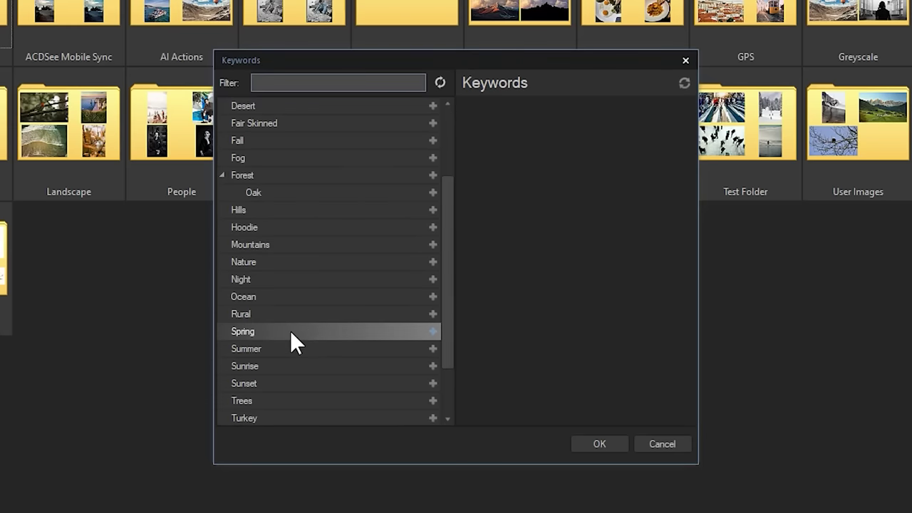
{"action": "left_click", "coordinate": [432, 296]}
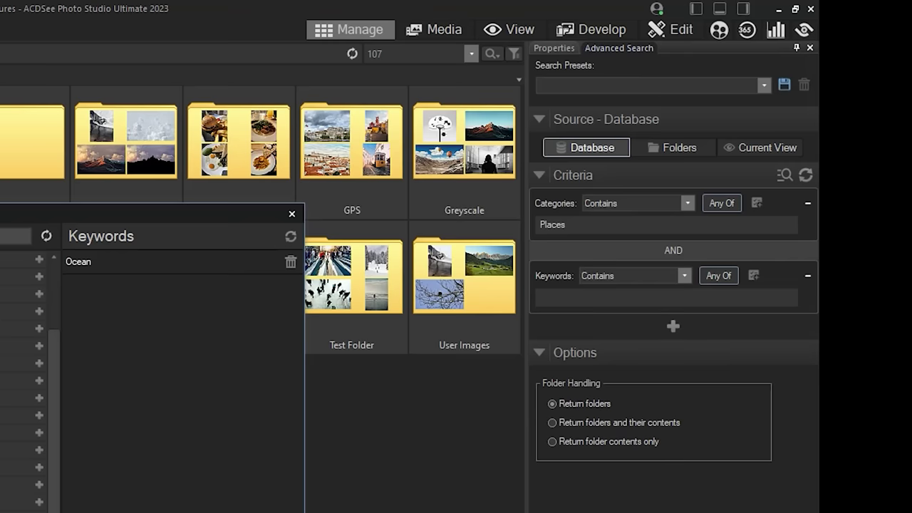
{"action": "key", "text": "Return"}
{"action": "double_click", "coordinate": [594, 296]}
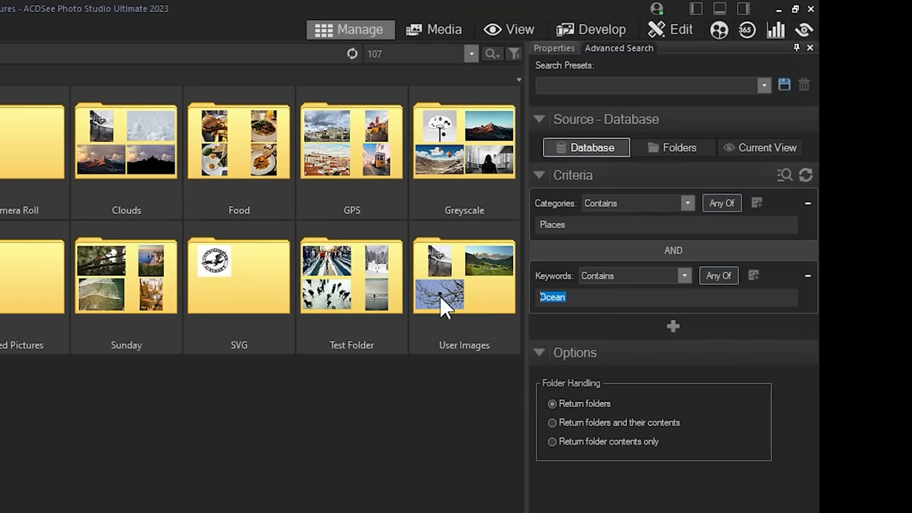
{"action": "left_click", "coordinate": [590, 297]}
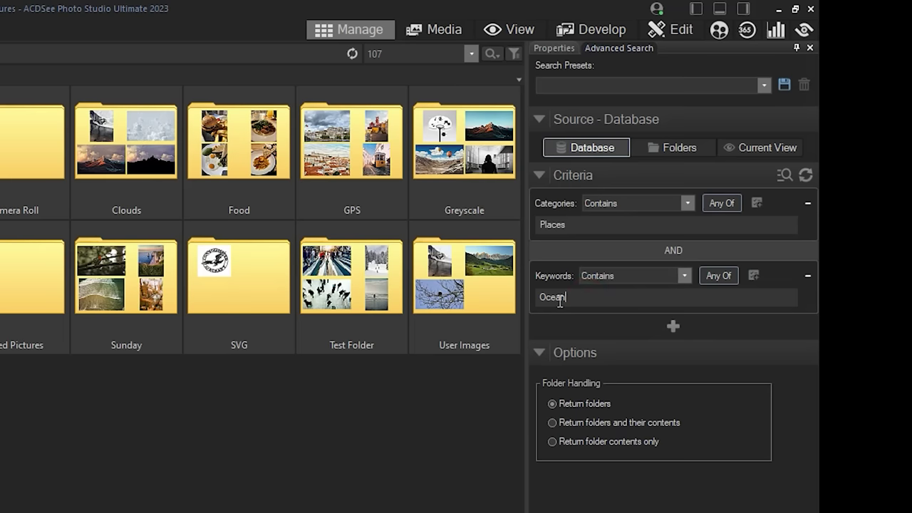
{"action": "left_click", "coordinate": [591, 441]}
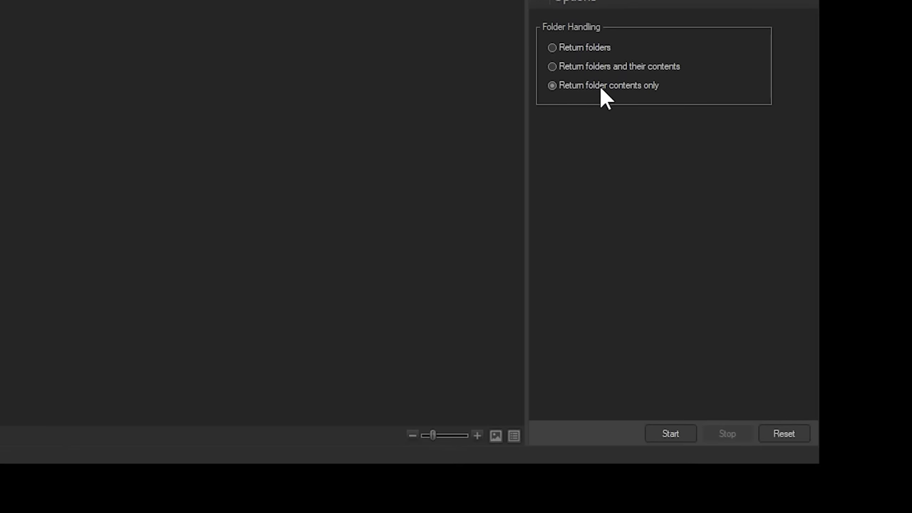
{"action": "left_click", "coordinate": [679, 441]}
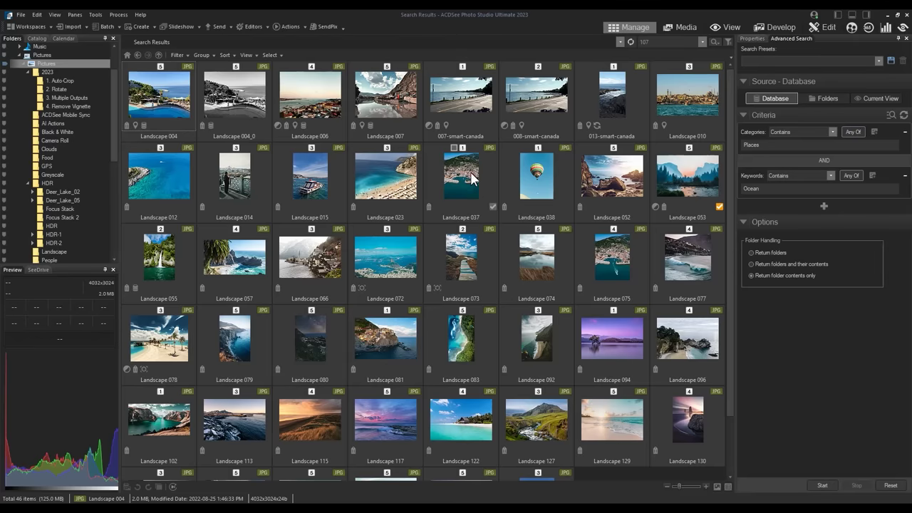
{"action": "scroll", "coordinate": [471, 178], "scroll_direction": "down", "scroll_amount": 1}
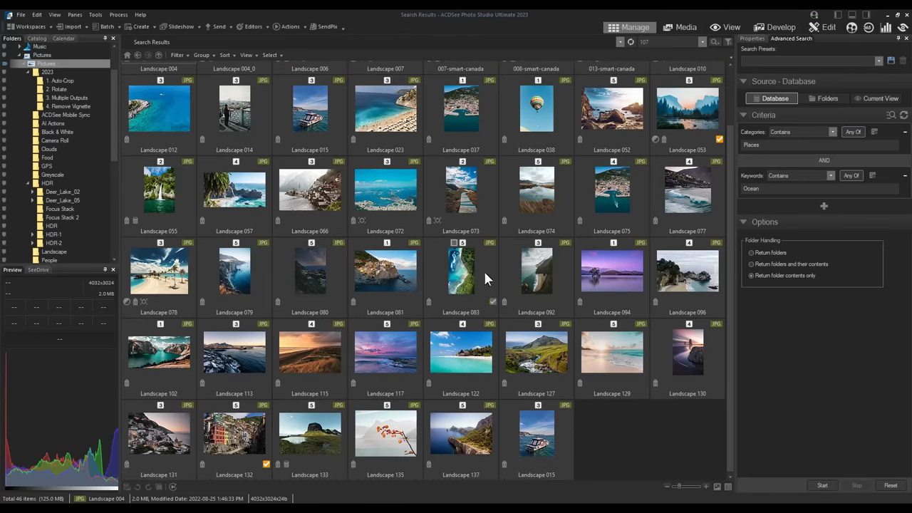
{"action": "scroll", "coordinate": [479, 311], "scroll_direction": "up", "scroll_amount": 1}
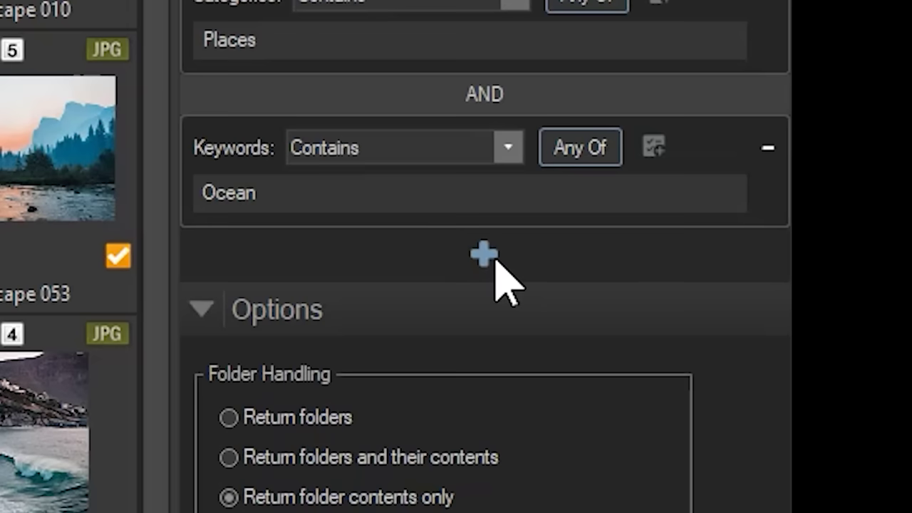
Add a People criterion from ACDSee Metadata and pick a tagged person for it
{"action": "left_click", "coordinate": [485, 257]}
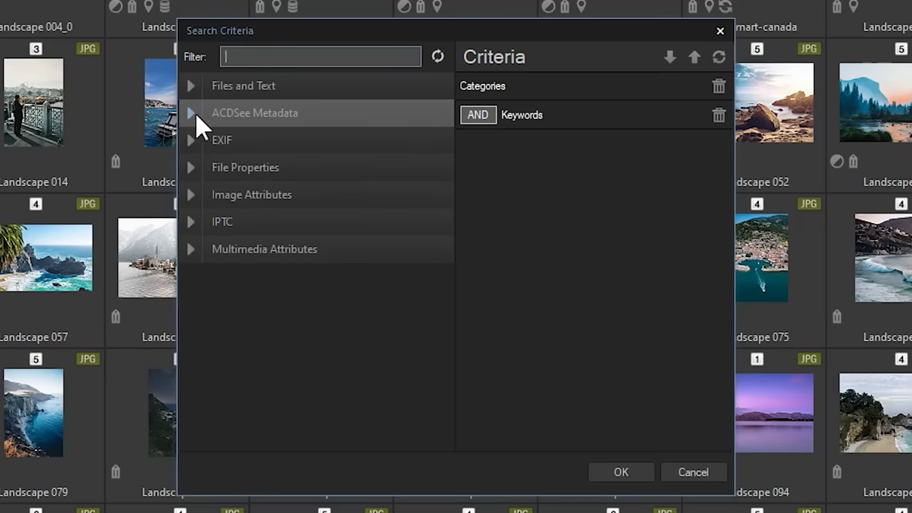
{"action": "left_click", "coordinate": [193, 114]}
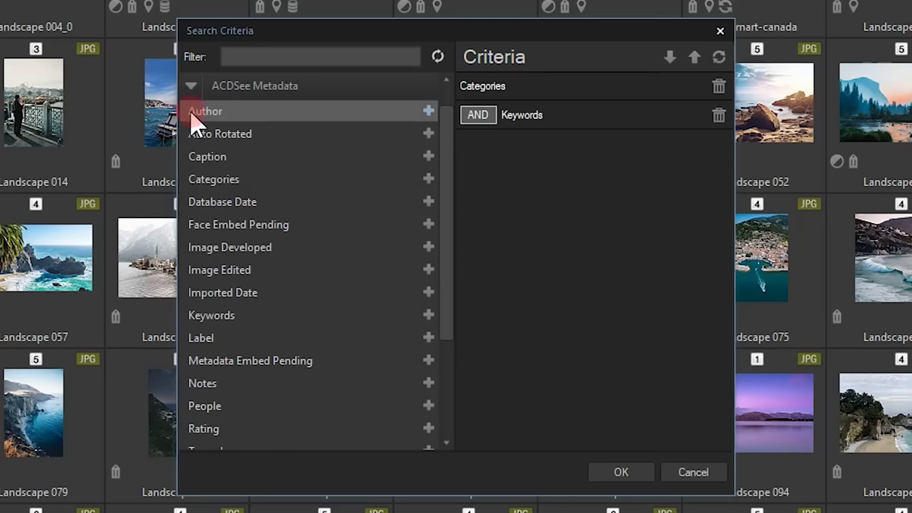
{"action": "left_click", "coordinate": [428, 406]}
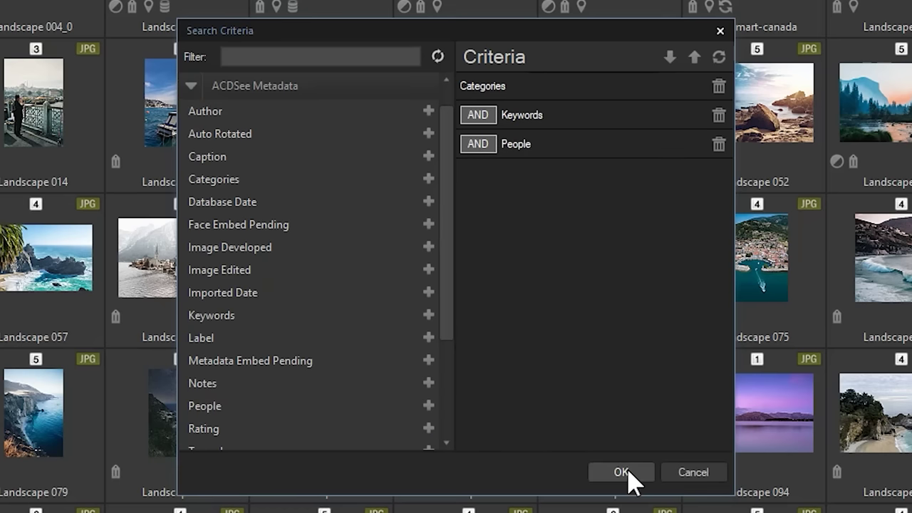
{"action": "left_click", "coordinate": [627, 476]}
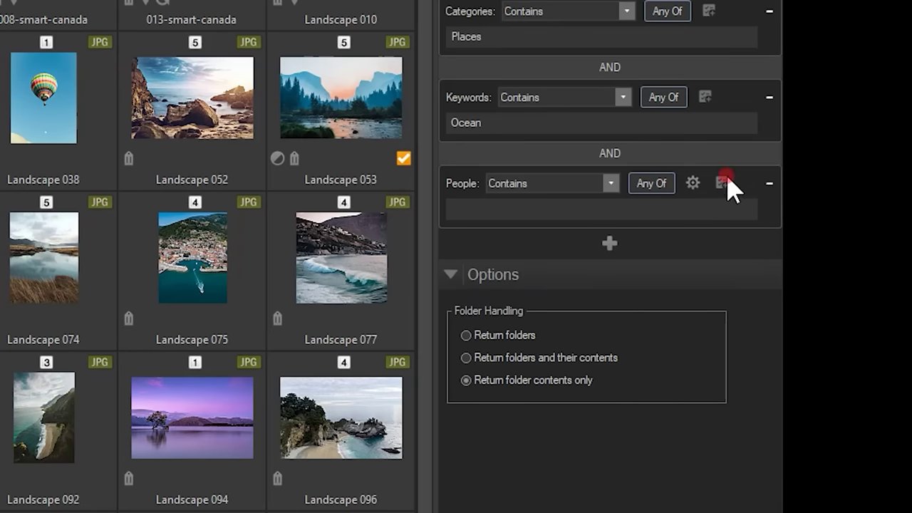
{"action": "left_click", "coordinate": [723, 182]}
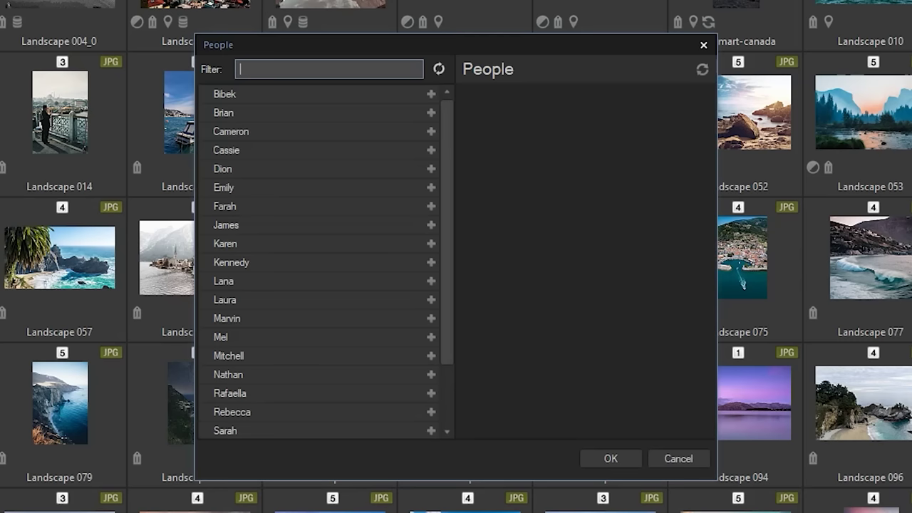
{"action": "double_click", "coordinate": [259, 93]}
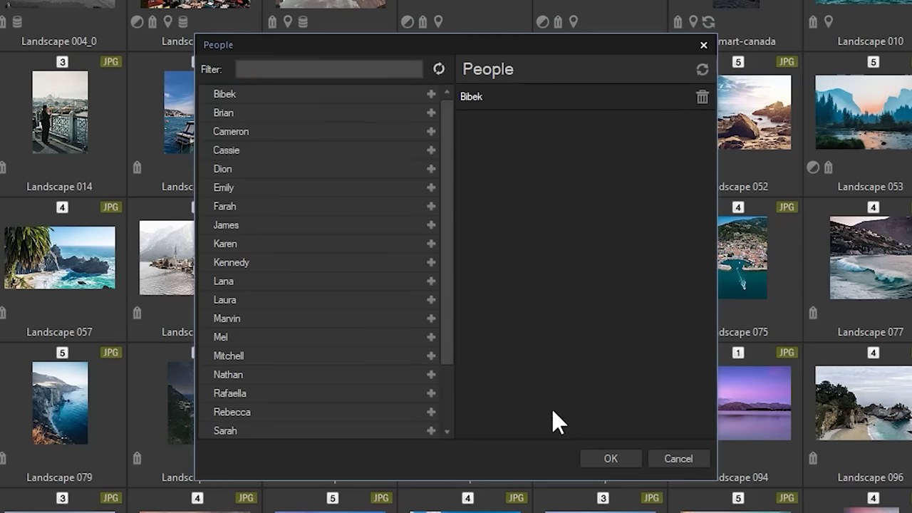
{"action": "left_click", "coordinate": [607, 459]}
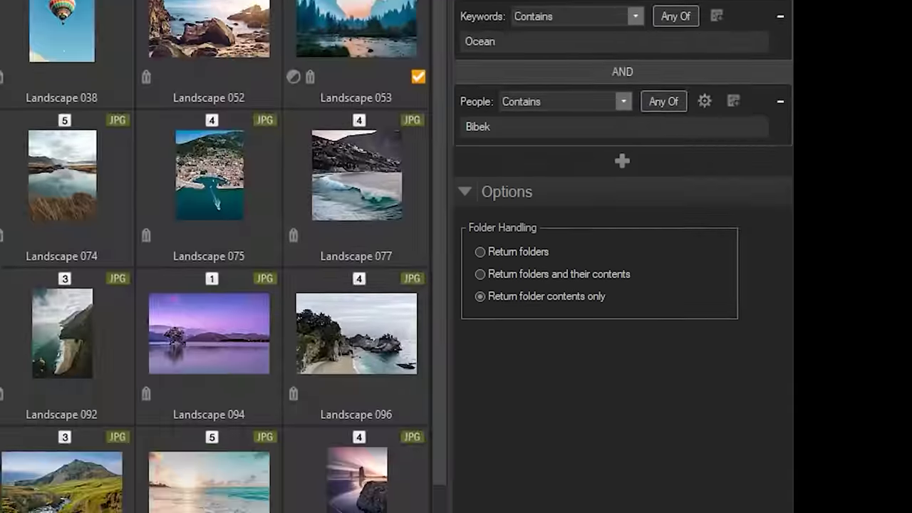
Run the three-condition search (Places, Ocean, the person) and review the condition values
{"action": "left_click", "coordinate": [619, 449]}
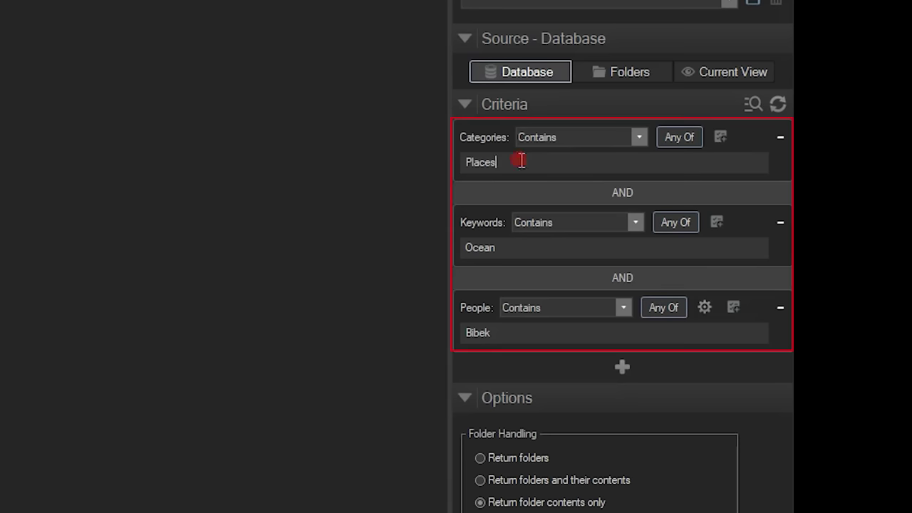
{"action": "double_click", "coordinate": [519, 159]}
{"action": "double_click", "coordinate": [509, 249]}
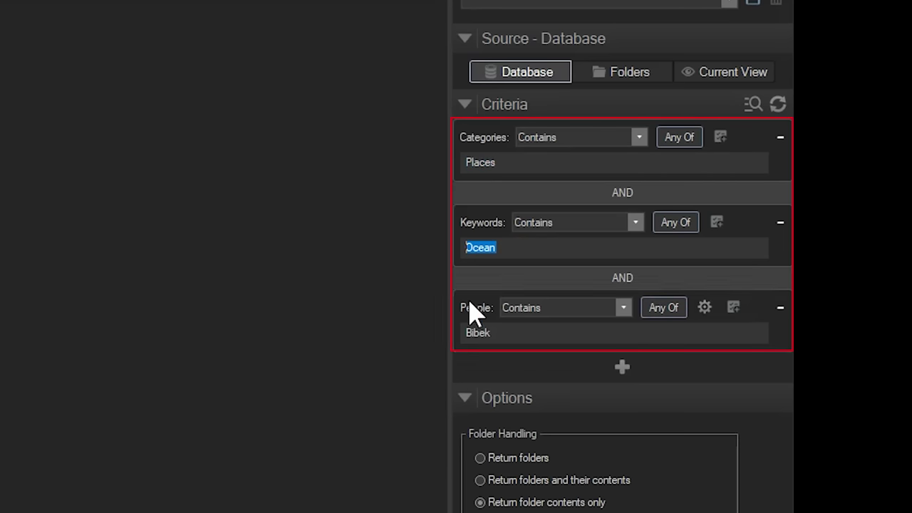
{"action": "double_click", "coordinate": [528, 332]}
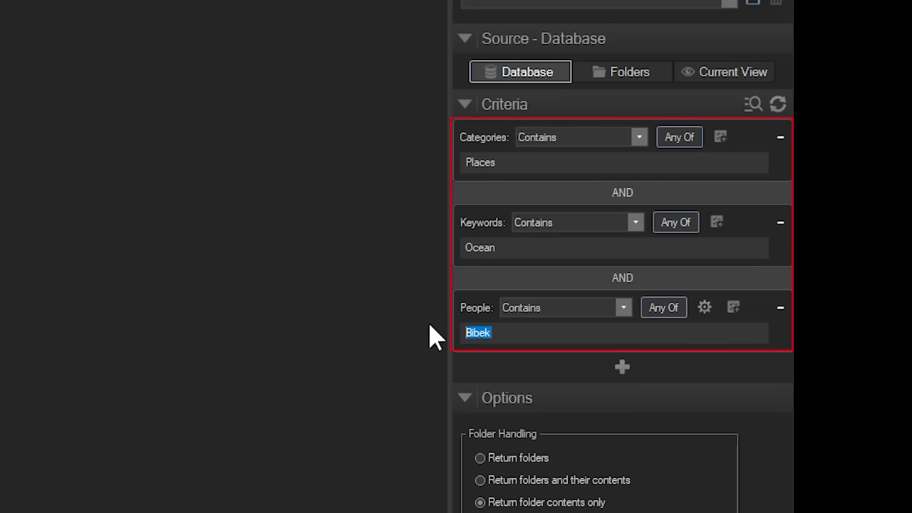
{"action": "left_click", "coordinate": [510, 335]}
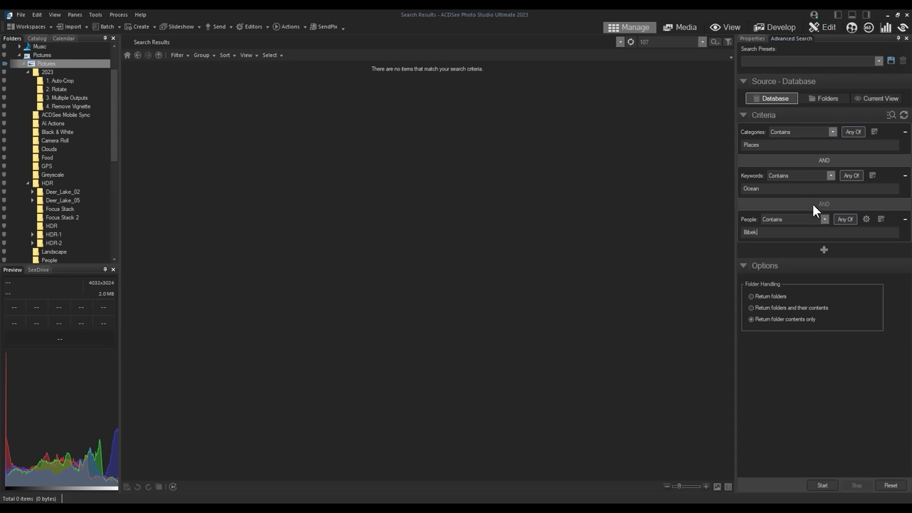
Switch the Keywords–People connector to OR, rerun the search, and browse the 52 results
{"action": "left_click", "coordinate": [815, 203]}
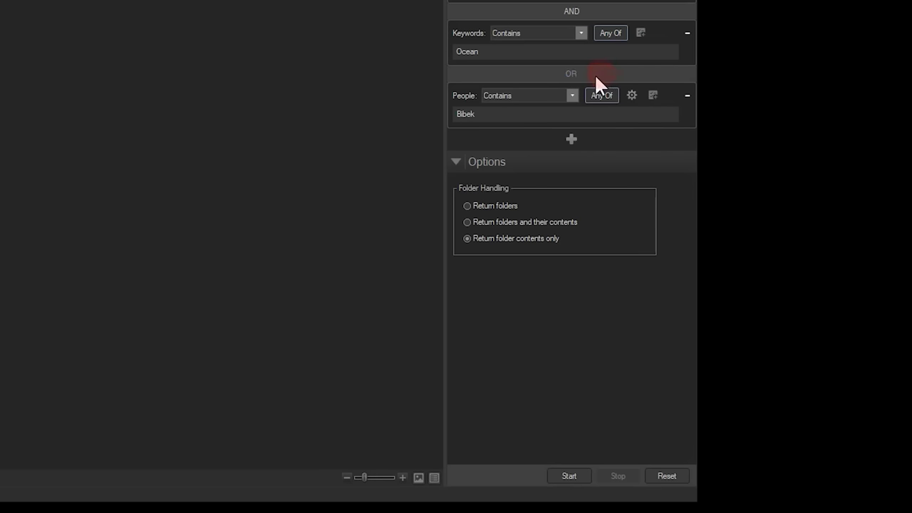
{"action": "left_click", "coordinate": [570, 476]}
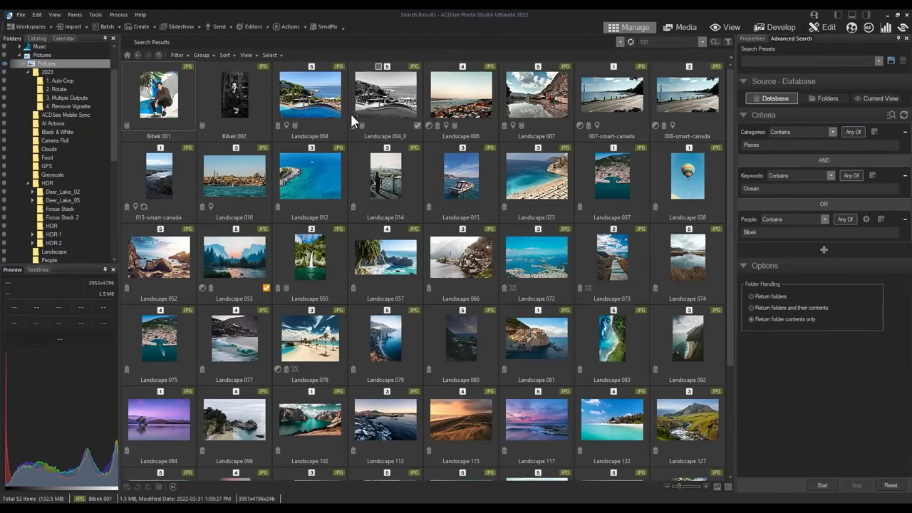
{"action": "scroll", "coordinate": [350, 111], "scroll_direction": "down", "scroll_amount": 5}
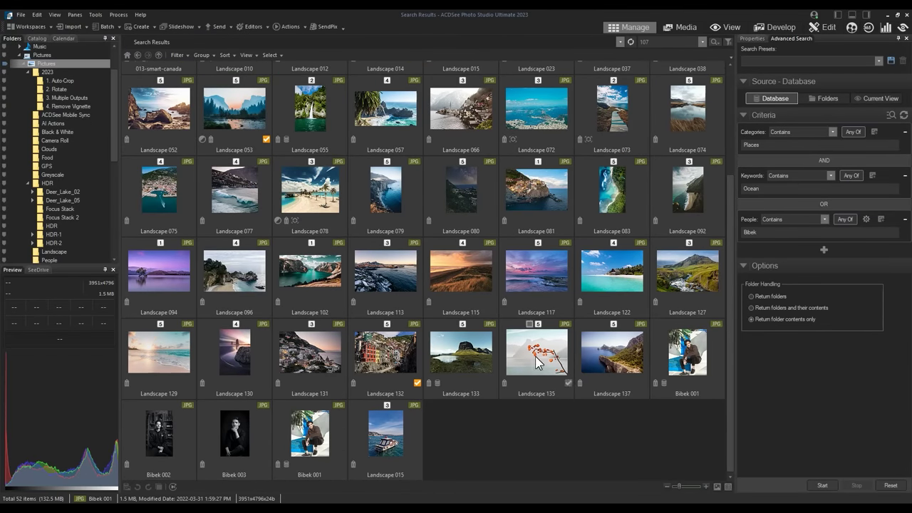
{"action": "left_click", "coordinate": [688, 353]}
{"action": "left_click_drag", "start_coordinate": [520, 439], "coordinate": [137, 445]}
{"action": "left_click", "coordinate": [572, 424]}
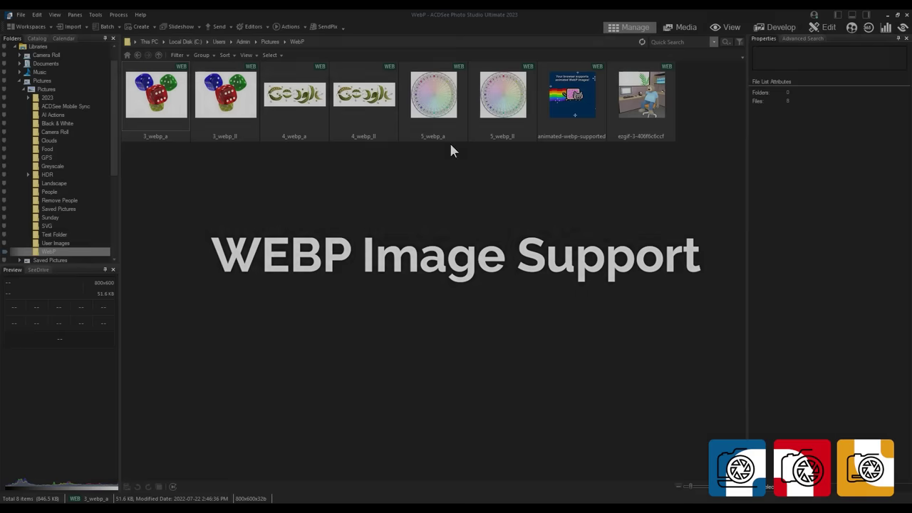
Switch to Filmstrip view and preview the WebP images, including 5_webp_a and the animated one
{"action": "left_click", "coordinate": [249, 55]}
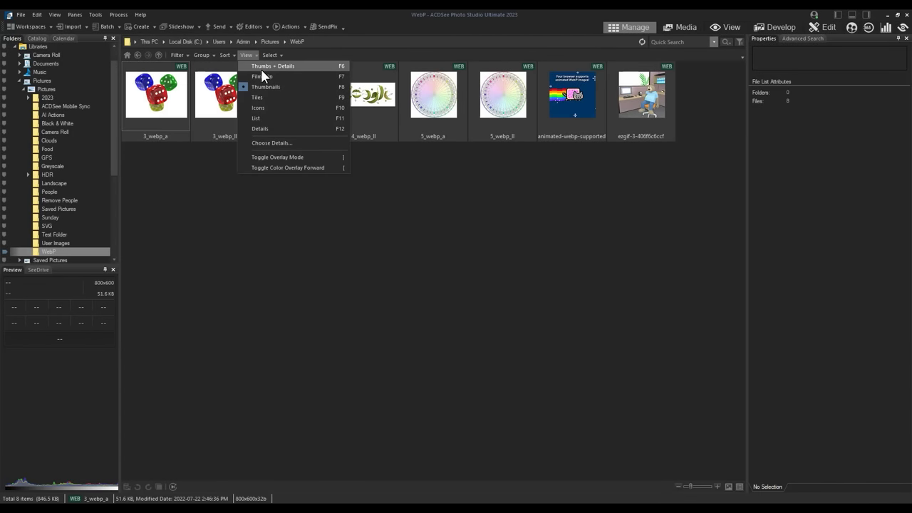
{"action": "left_click", "coordinate": [265, 76]}
{"action": "left_click", "coordinate": [263, 414]}
{"action": "left_click", "coordinate": [377, 415]}
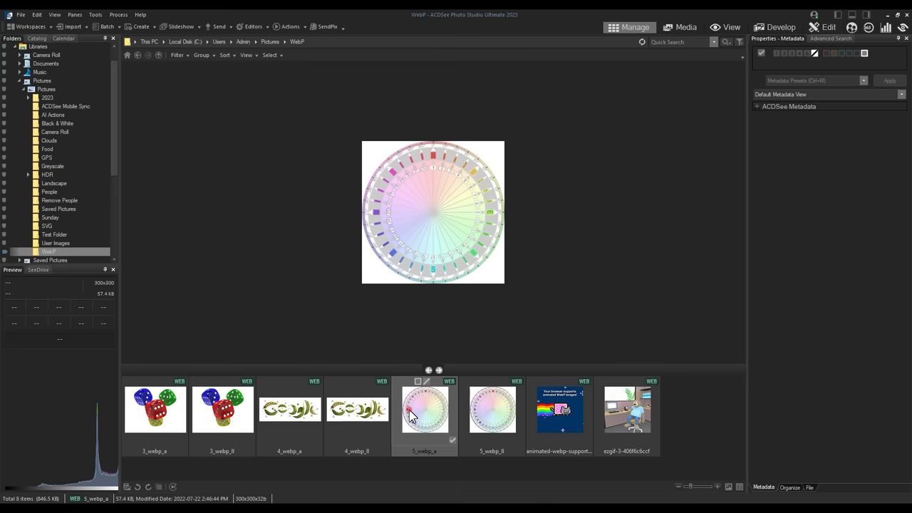
{"action": "left_click", "coordinate": [554, 420]}
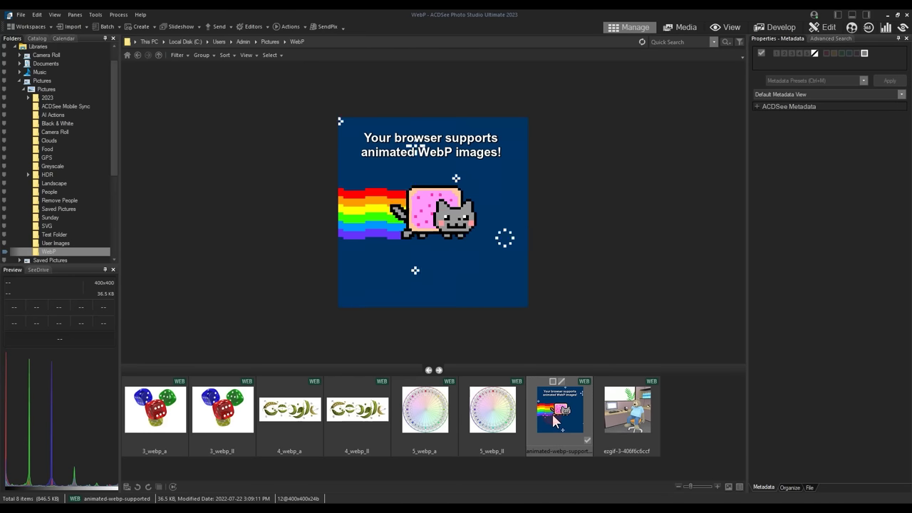
{"action": "left_click", "coordinate": [632, 426]}
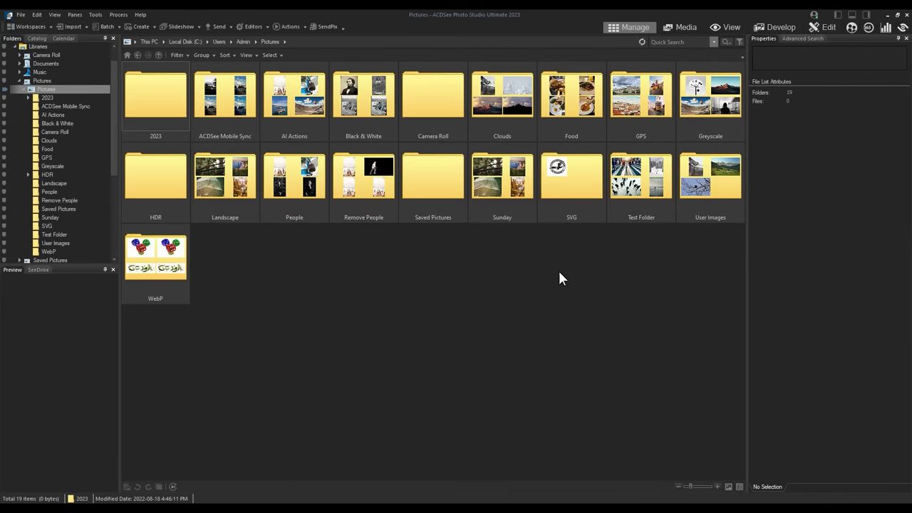
Enter Media mode, dismiss the welcome, and show the Properties pane on its Organize tab
{"action": "left_click", "coordinate": [676, 27]}
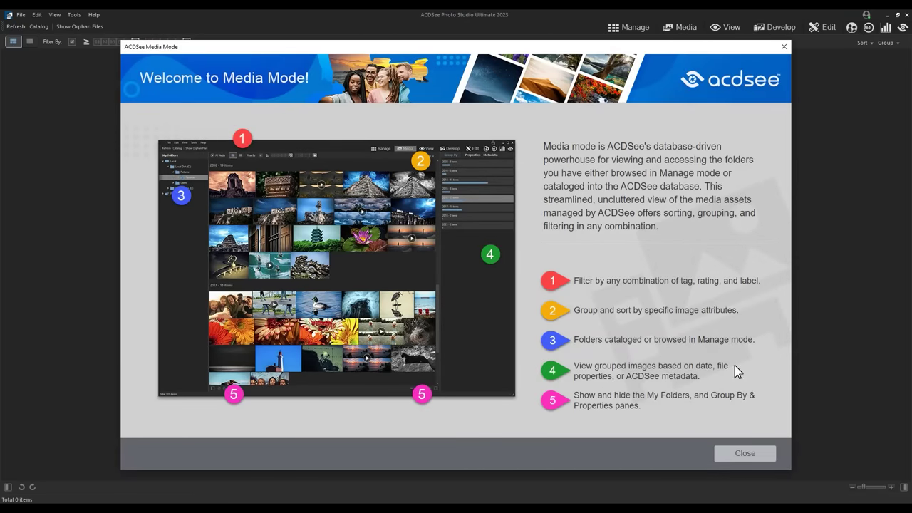
{"action": "left_click", "coordinate": [736, 455]}
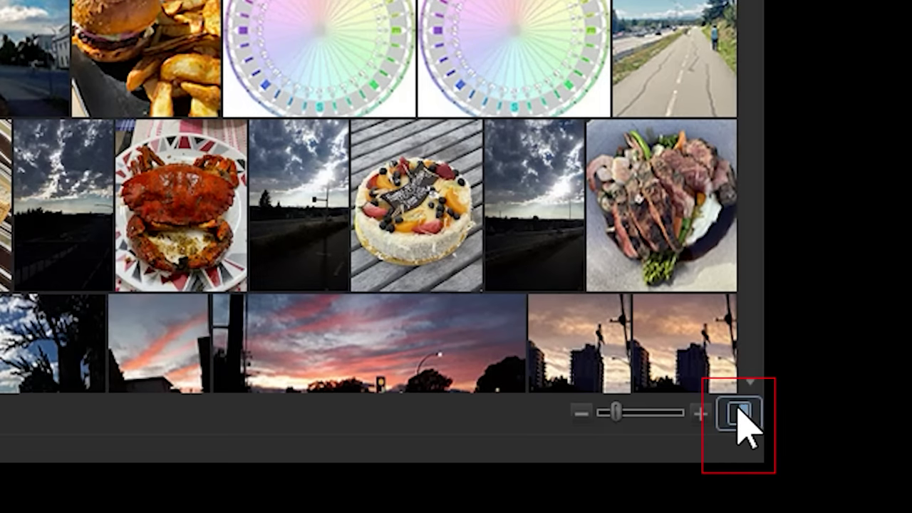
{"action": "left_click", "coordinate": [738, 413]}
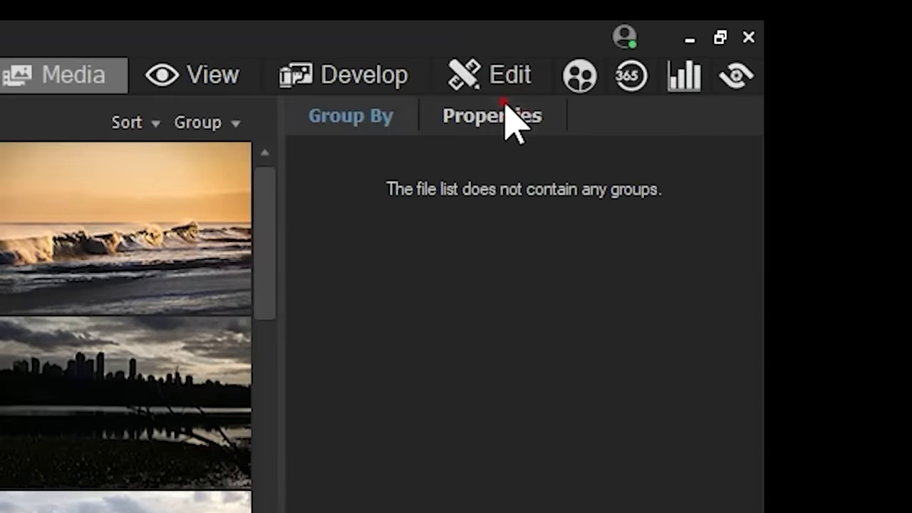
{"action": "left_click", "coordinate": [507, 118]}
{"action": "left_click", "coordinate": [534, 132]}
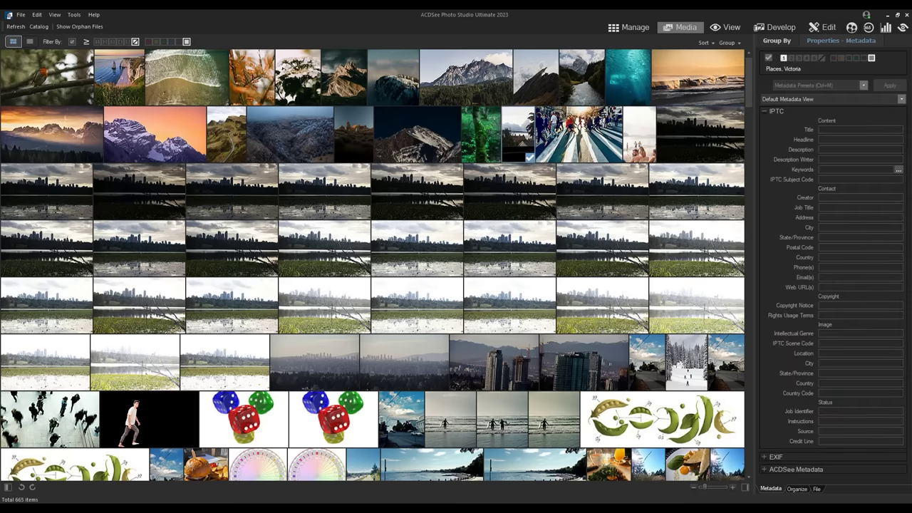
{"action": "left_click", "coordinate": [797, 489]}
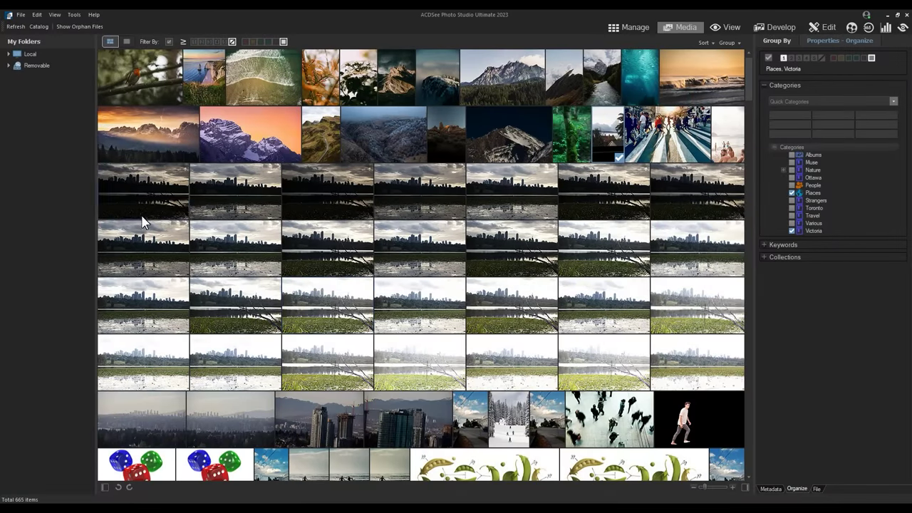
Select the row of Turkey photos from the lake reflection and start a new keyword
{"action": "scroll", "coordinate": [306, 245], "scroll_direction": "down", "scroll_amount": 1}
{"action": "scroll", "coordinate": [306, 246], "scroll_direction": "down", "scroll_amount": 12}
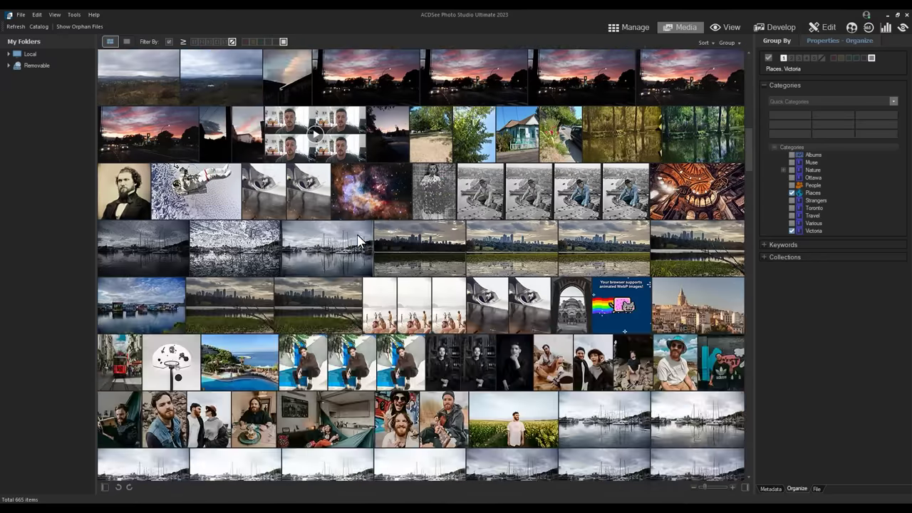
{"action": "scroll", "coordinate": [404, 245], "scroll_direction": "down", "scroll_amount": 15}
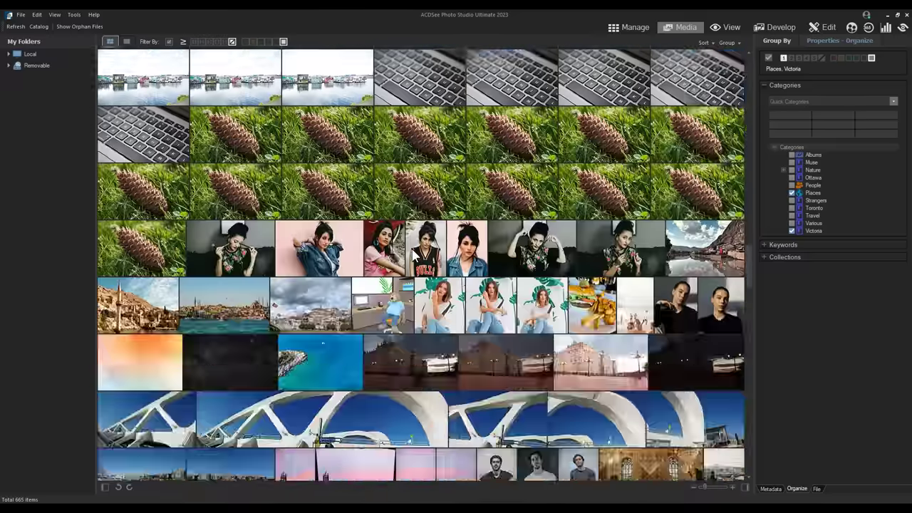
{"action": "scroll", "coordinate": [413, 256], "scroll_direction": "down", "scroll_amount": 3}
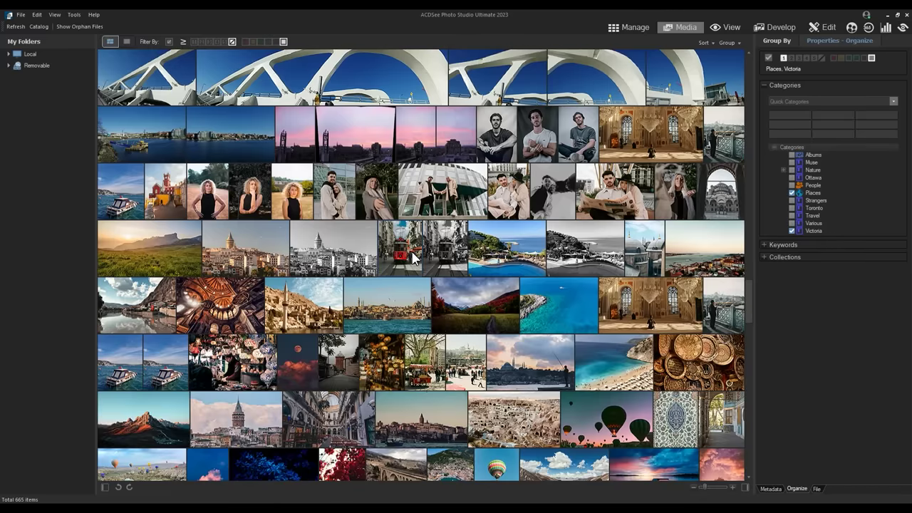
{"action": "left_click", "coordinate": [170, 313]}
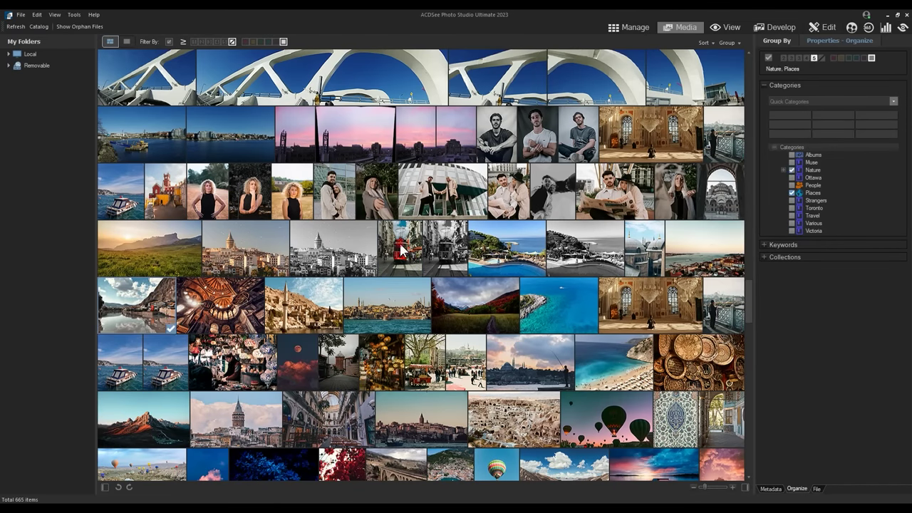
{"action": "left_click", "coordinate": [424, 262], "text": "shift"}
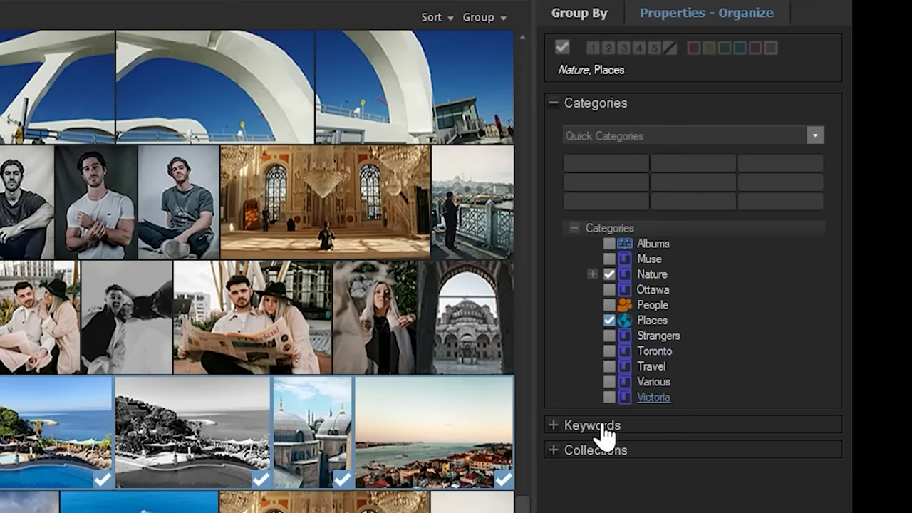
{"action": "left_click", "coordinate": [787, 245]}
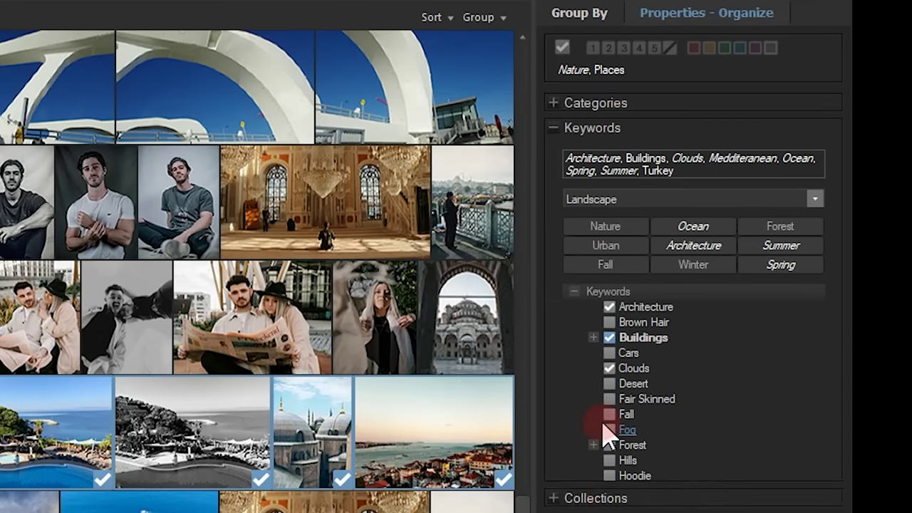
{"action": "right_click", "coordinate": [722, 292]}
{"action": "left_click", "coordinate": [776, 353]}
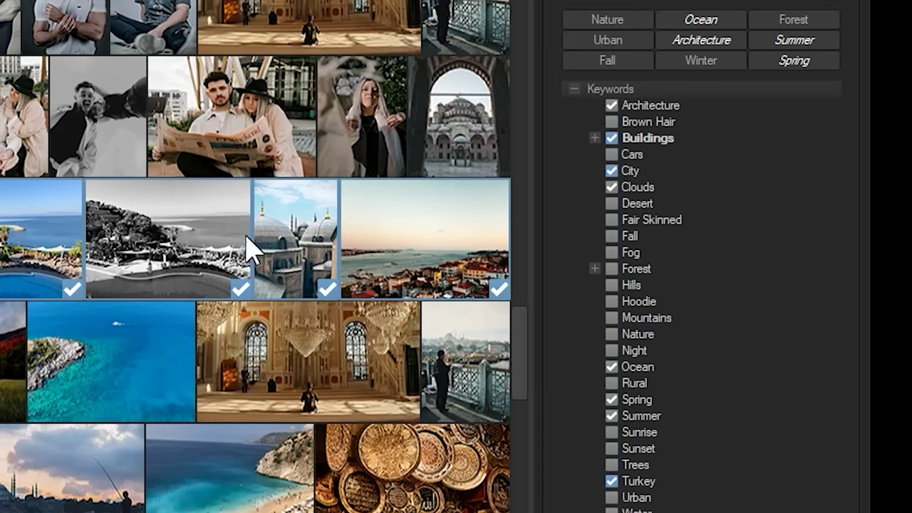
Select the two Galata Tower photos and the Cappadocia landscape photo
{"action": "left_click", "coordinate": [246, 248]}
{"action": "left_click", "coordinate": [334, 247], "text": "ctrl"}
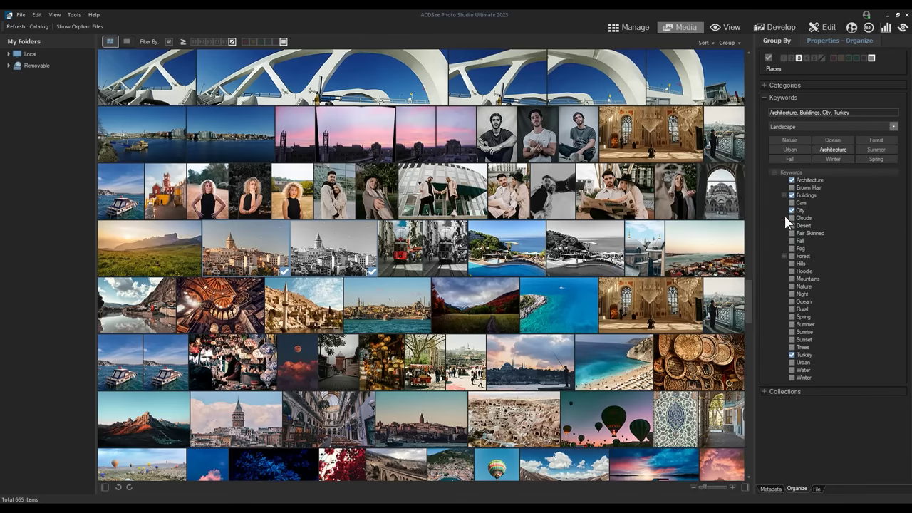
{"action": "left_click", "coordinate": [498, 415]}
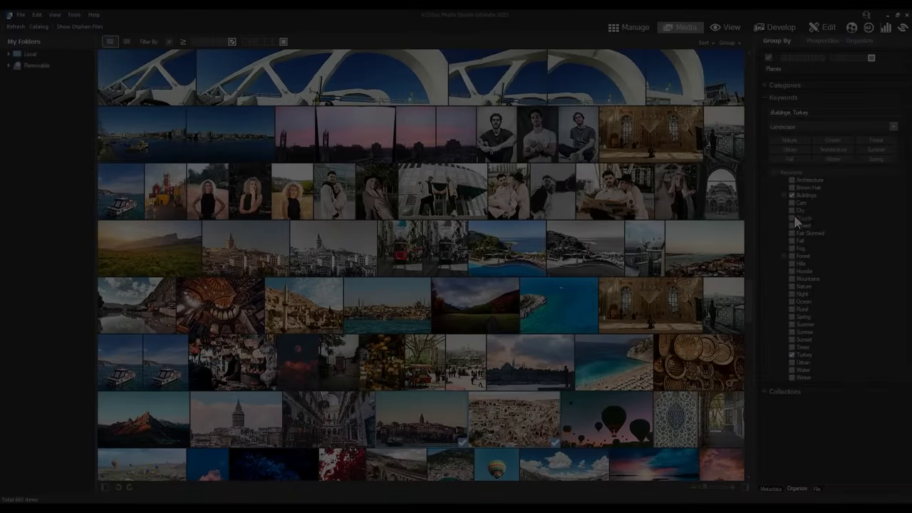
{"action": "left_click", "coordinate": [792, 211]}
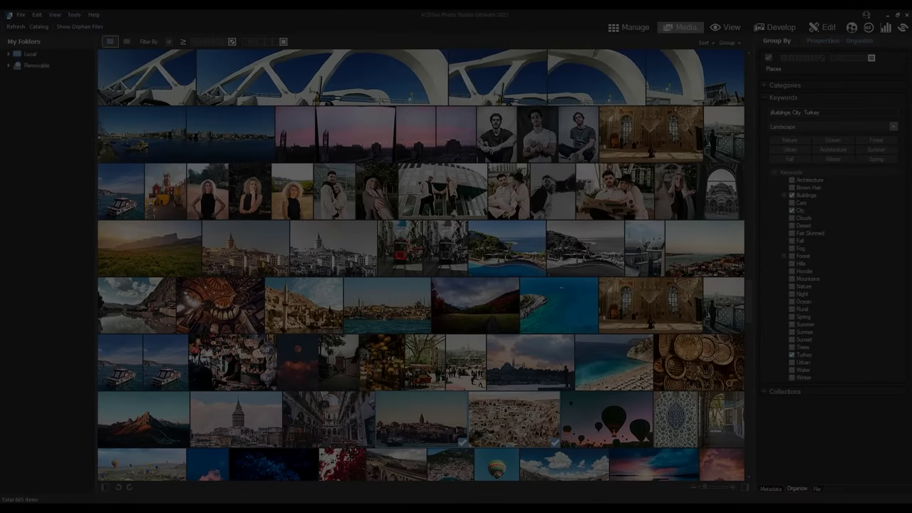